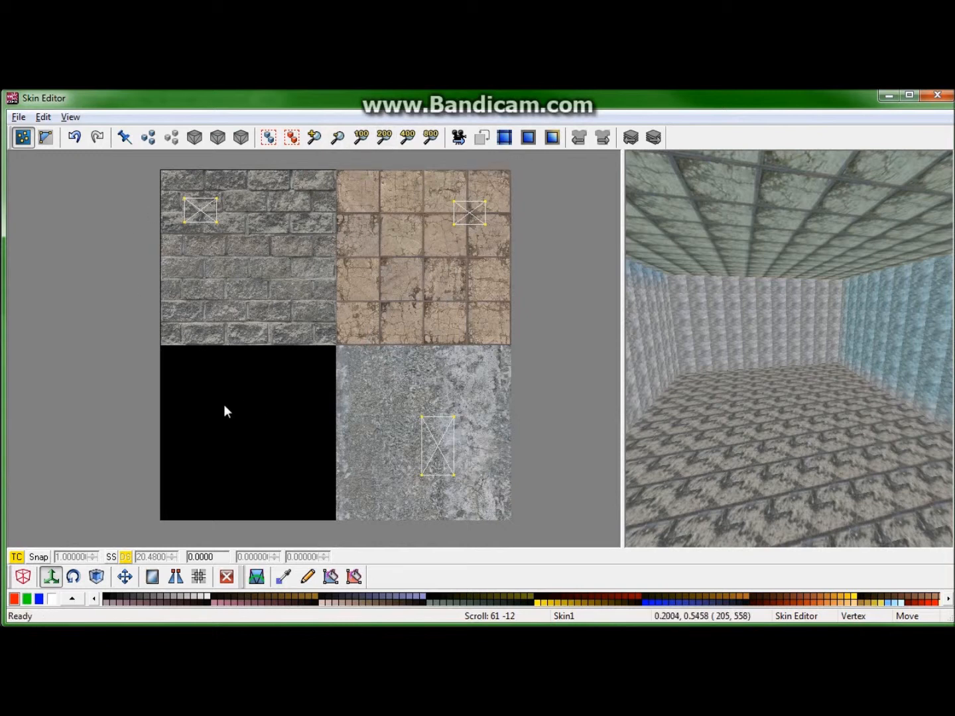
Move the small UV rectangle on the grey brick texture to its middle and scale it up to nearly fill the texture.
click(125, 576)
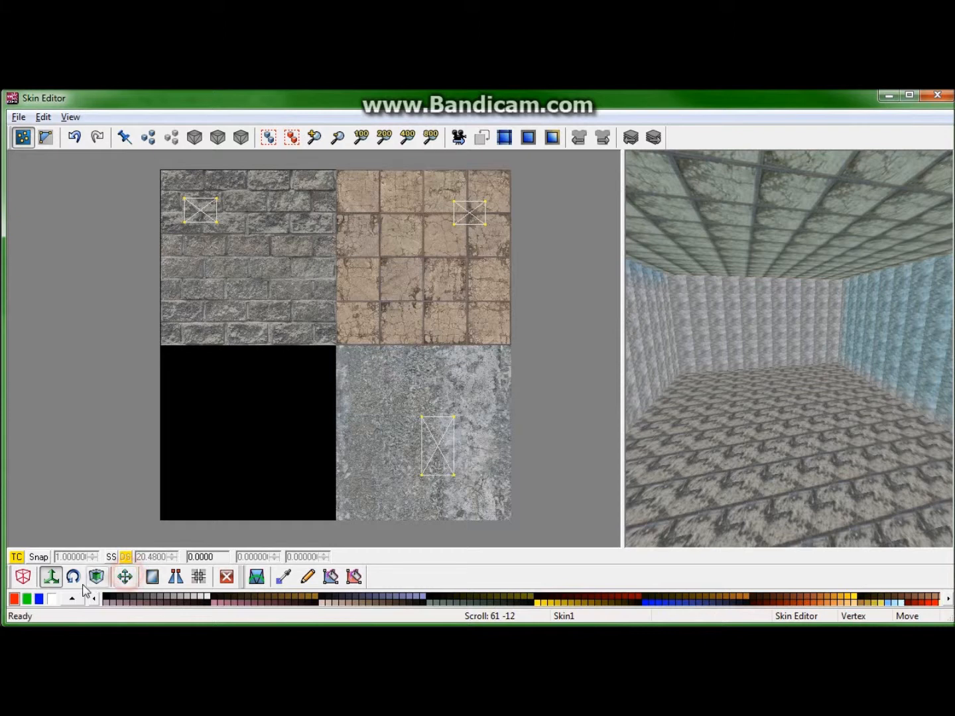
drag(132, 239, 228, 181)
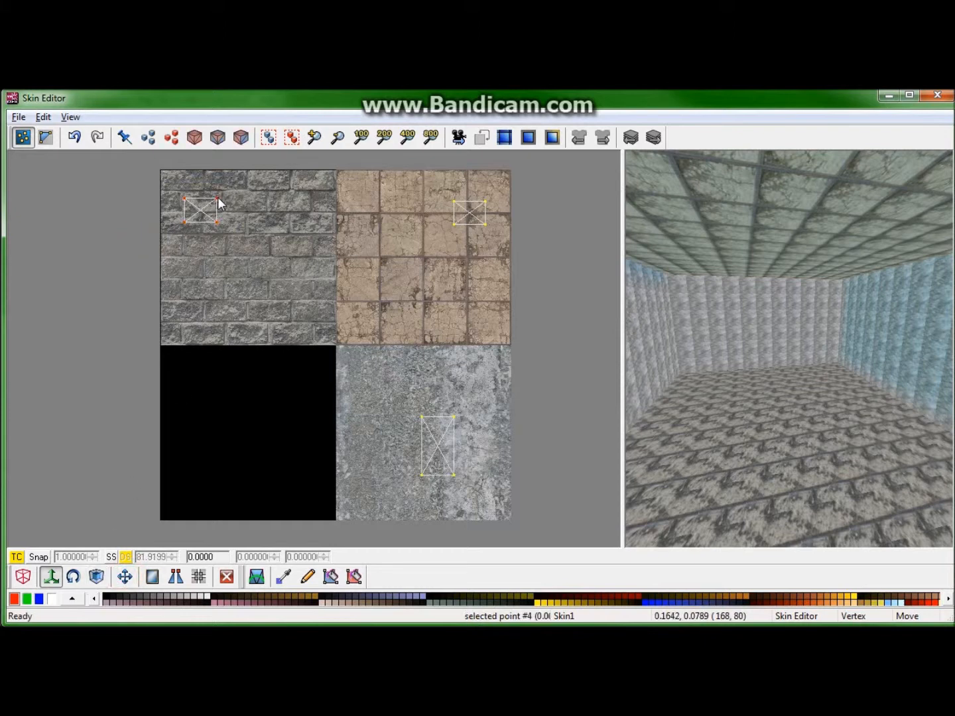
drag(218, 203, 274, 245)
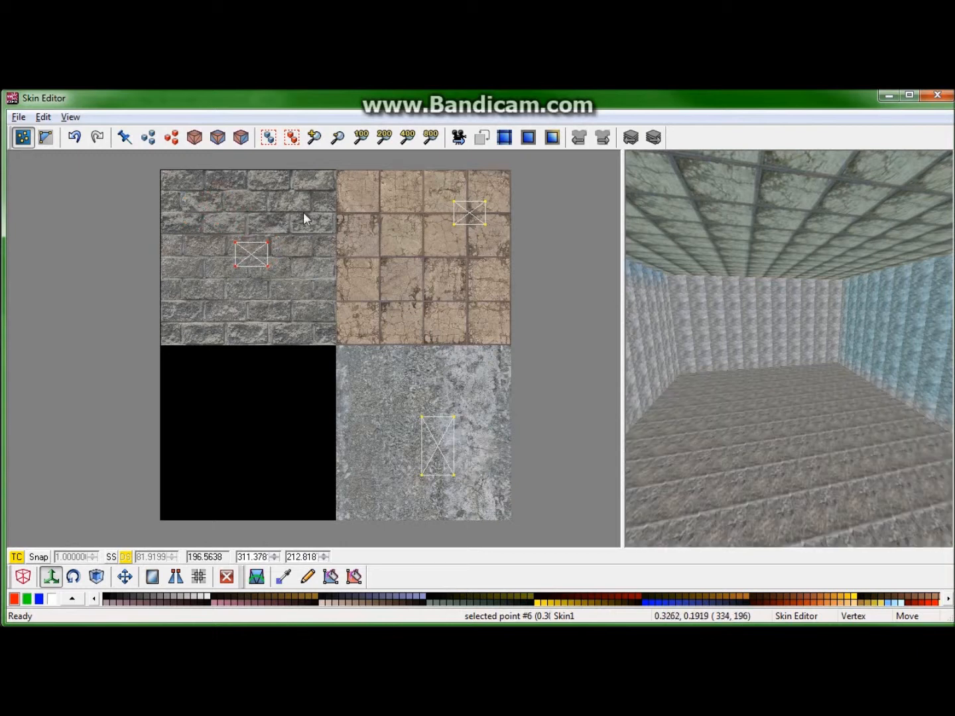
click(96, 576)
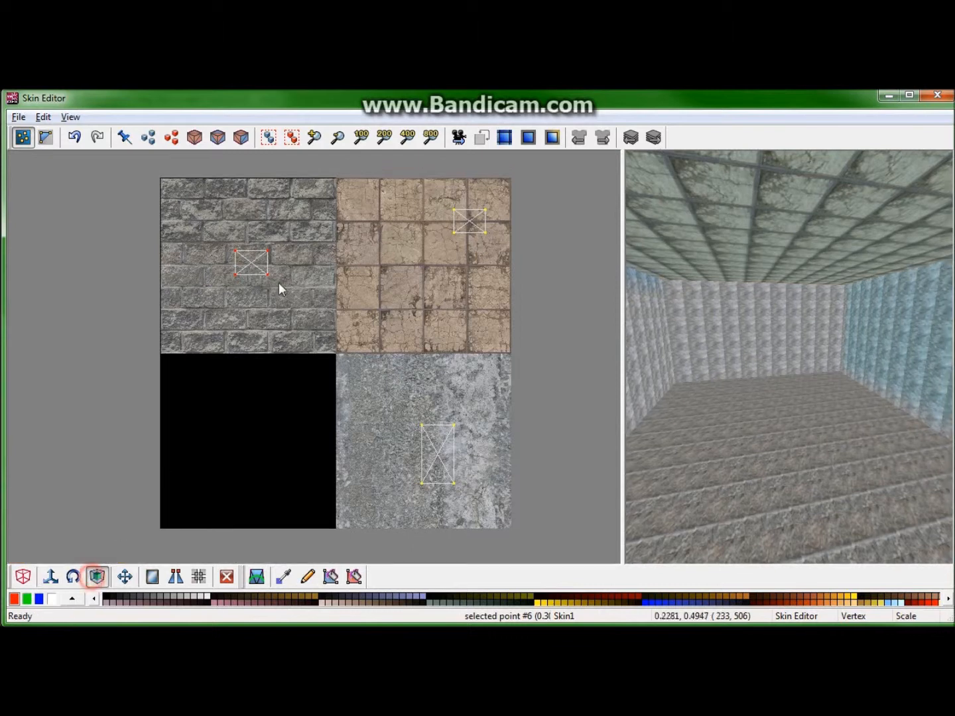
drag(253, 266, 318, 333)
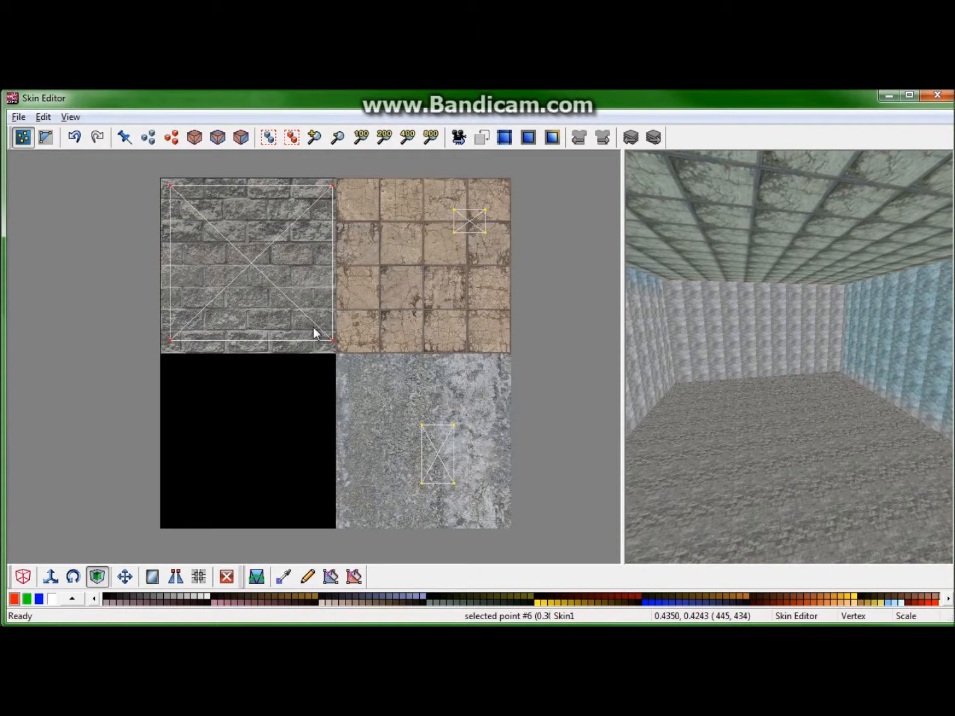
Move the enlarged UV rectangle from the brick texture onto the tan tile texture and deselect its vertices.
click(51, 576)
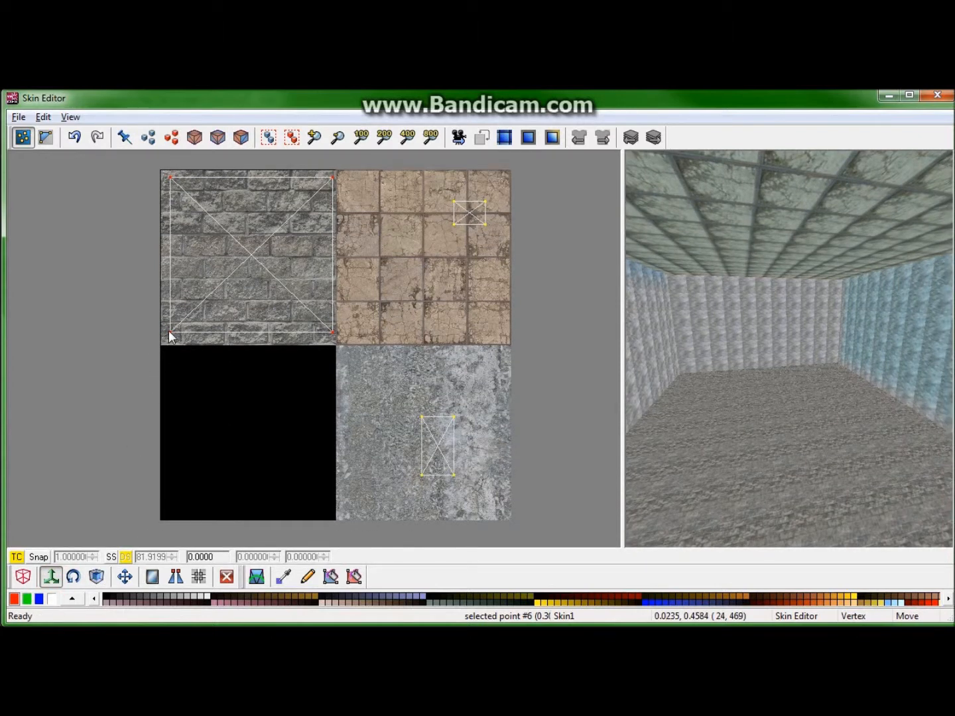
drag(171, 337, 346, 338)
click(447, 186)
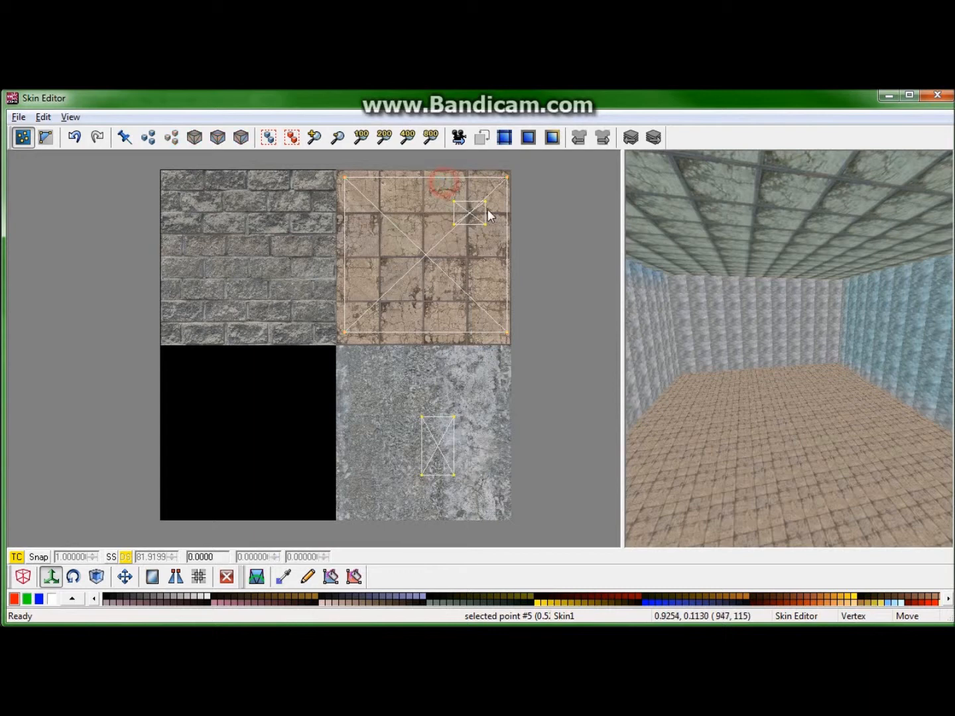
Move the small UV rectangle from the tan tile texture onto the grey concrete texture and deselect it.
drag(491, 237, 388, 171)
drag(483, 201, 400, 411)
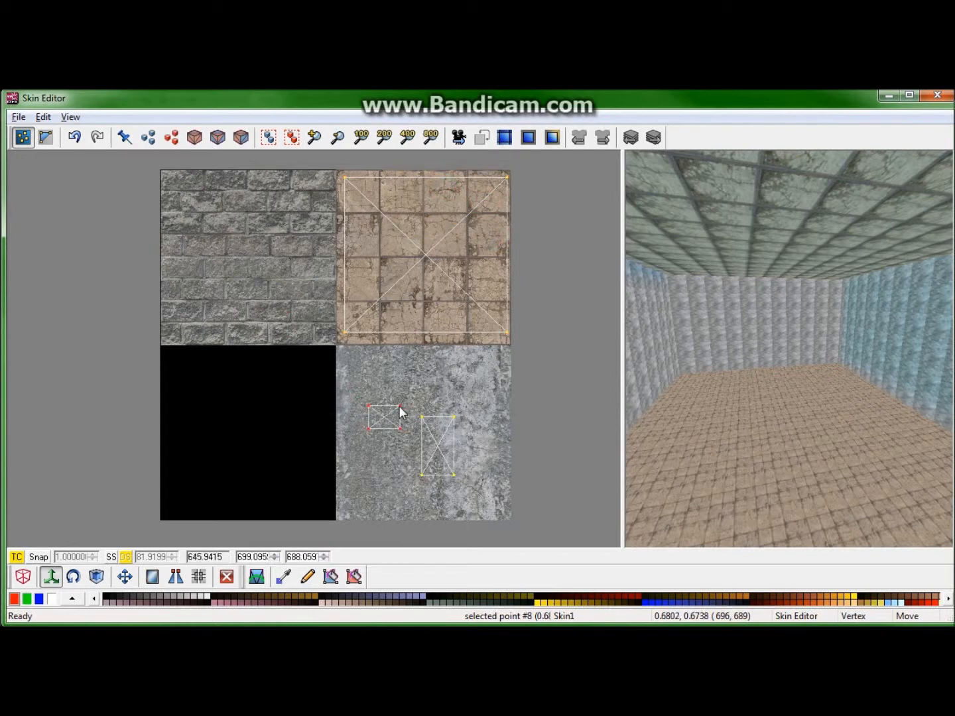
click(485, 387)
click(409, 488)
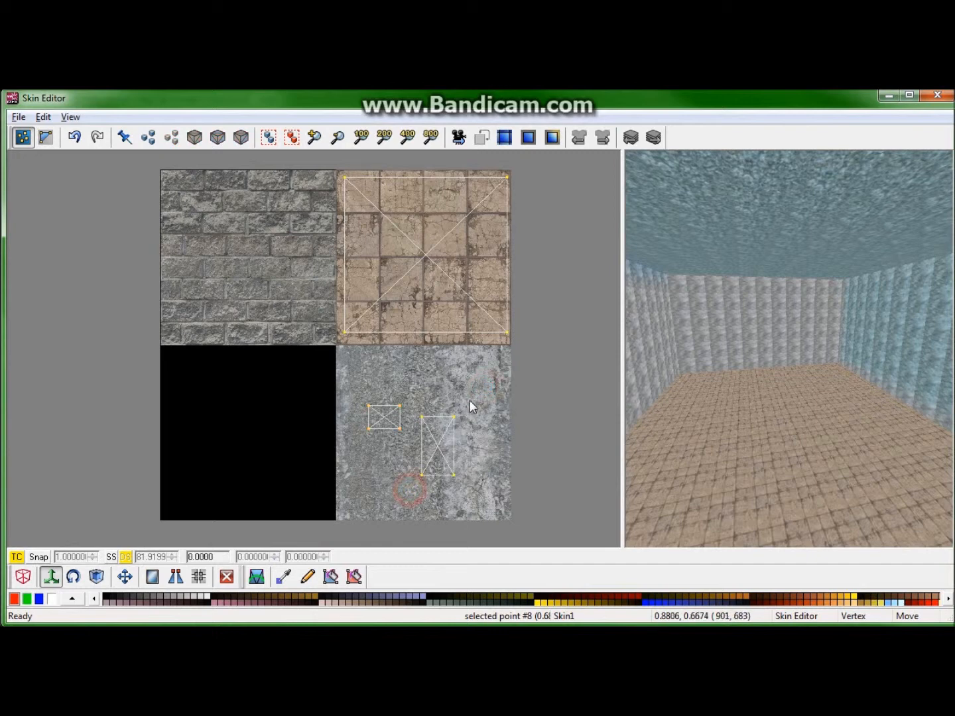
Move the tall UV rectangle from the concrete onto the brick texture and scale it up to nearly cover the bricks.
drag(454, 418, 268, 228)
click(97, 576)
drag(253, 274, 326, 322)
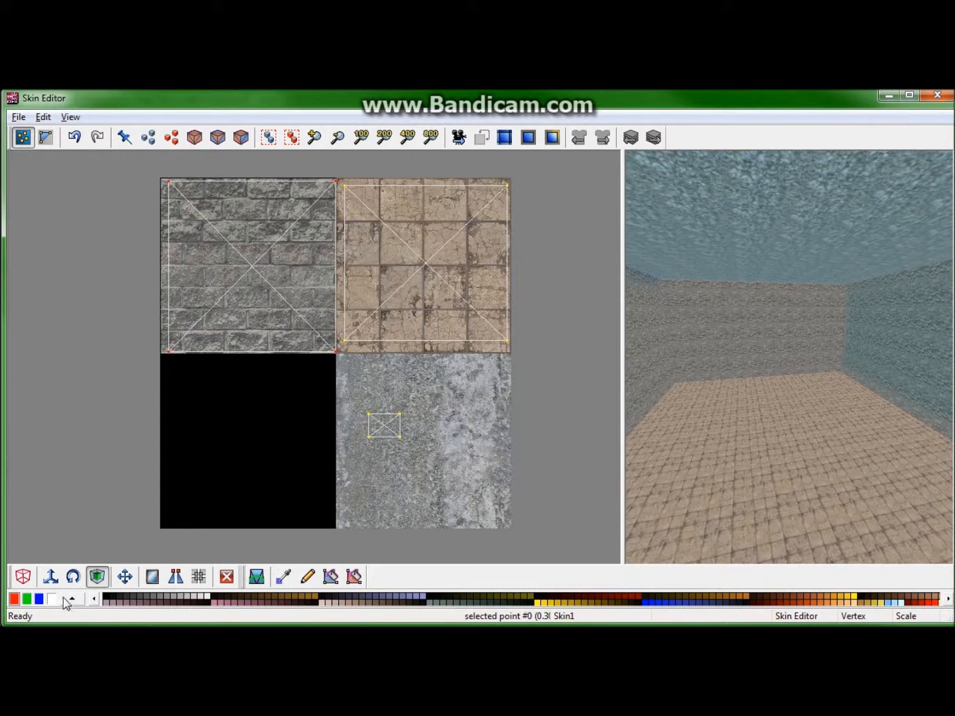
Nudge the brick UV rectangle toward the texture's upper-left corner, then move its left vertices horizontally about 17.5 to the texture's left edge.
click(51, 576)
drag(170, 177, 164, 173)
click(145, 162)
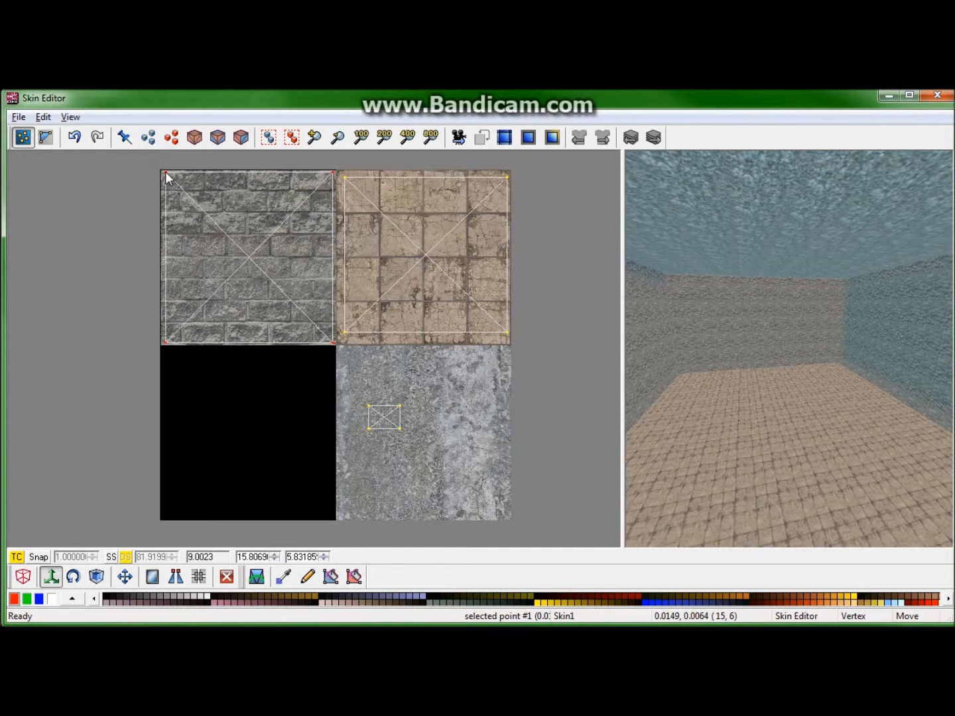
drag(215, 390, 159, 338)
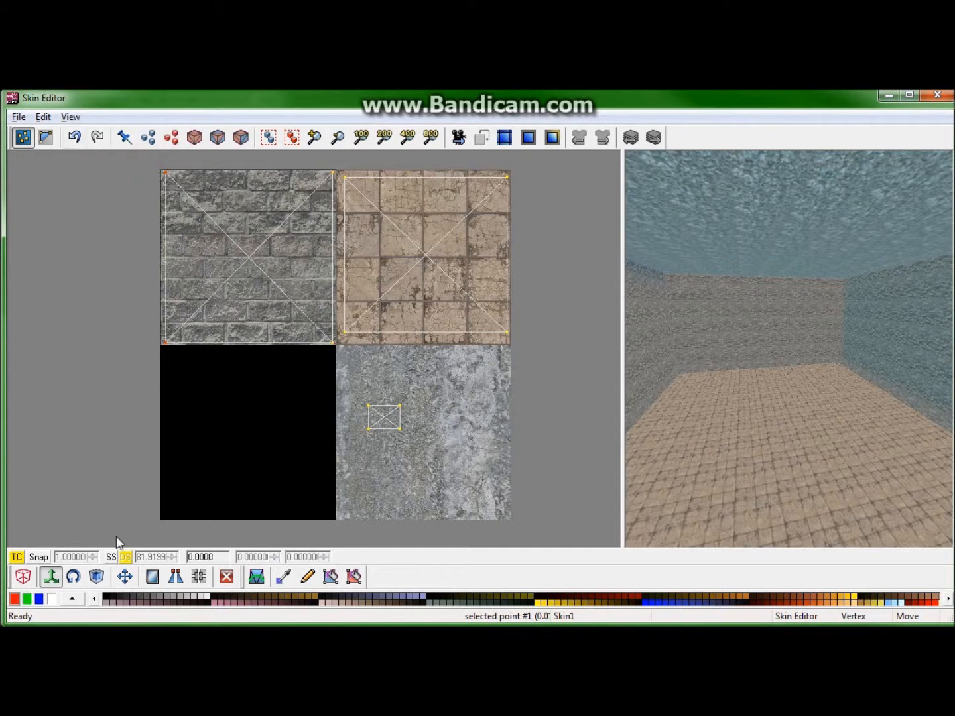
click(125, 576)
drag(165, 344, 160, 344)
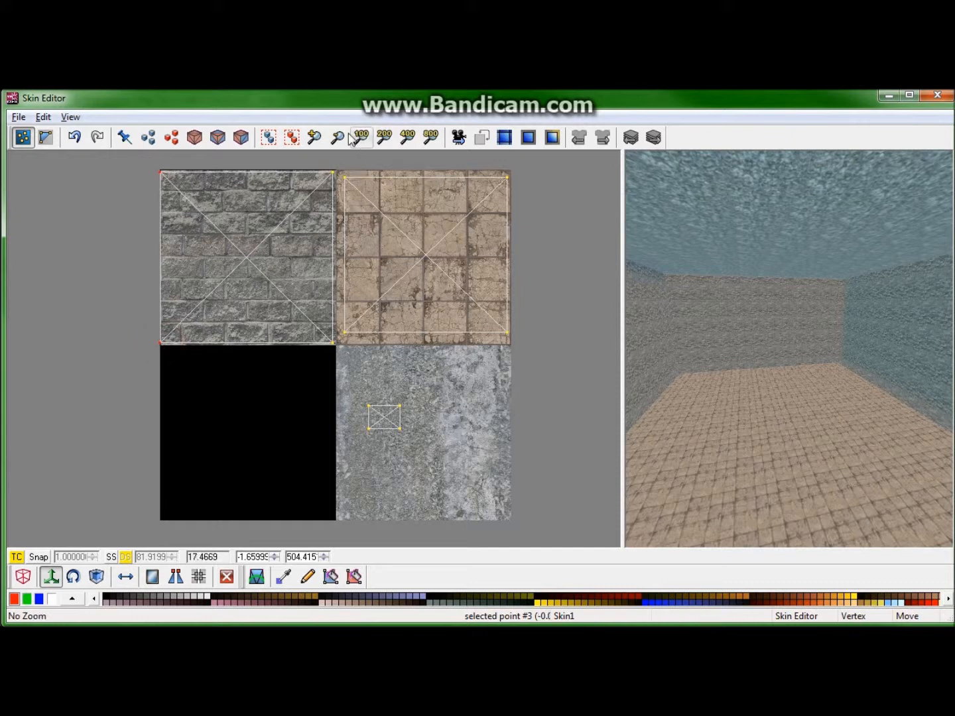
Move only the bottom two vertices of the brick UV rectangle vertically down to the brick texture's lower edge.
click(316, 136)
drag(316, 136, 317, 136)
right_drag(398, 450, 363, 394)
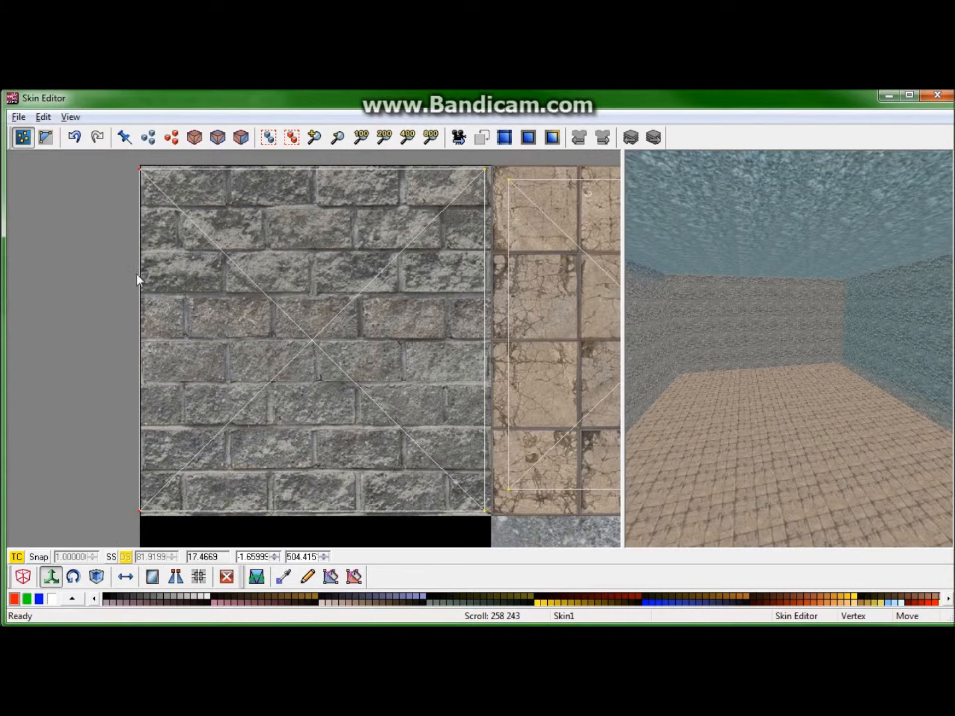
click(166, 527)
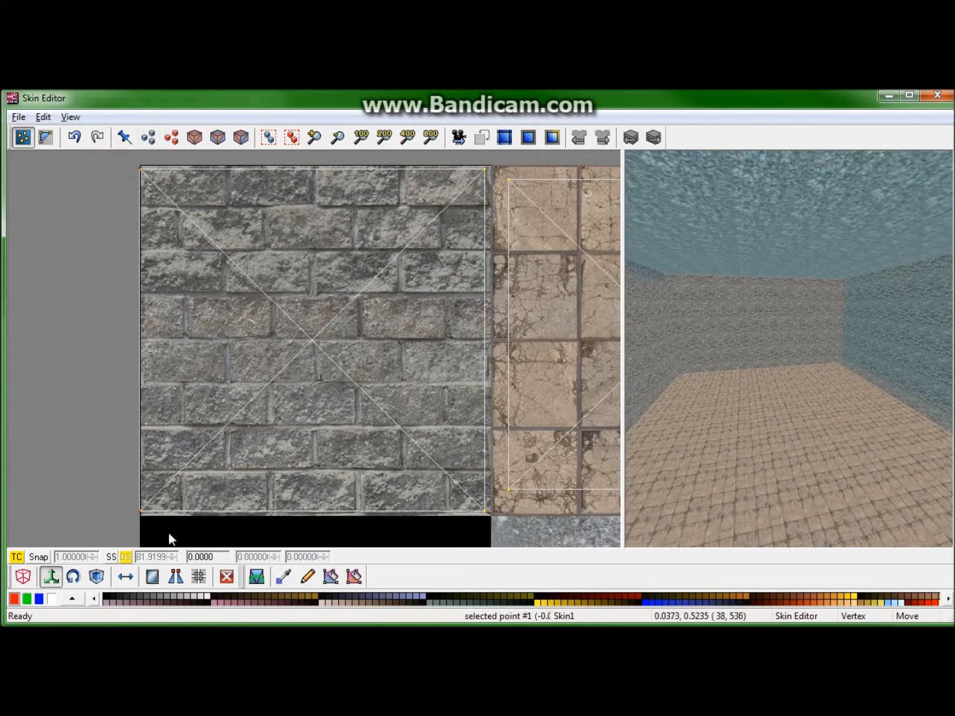
click(179, 530)
click(138, 510)
drag(138, 510, 138, 510)
click(123, 576)
click(101, 491)
drag(494, 532, 65, 449)
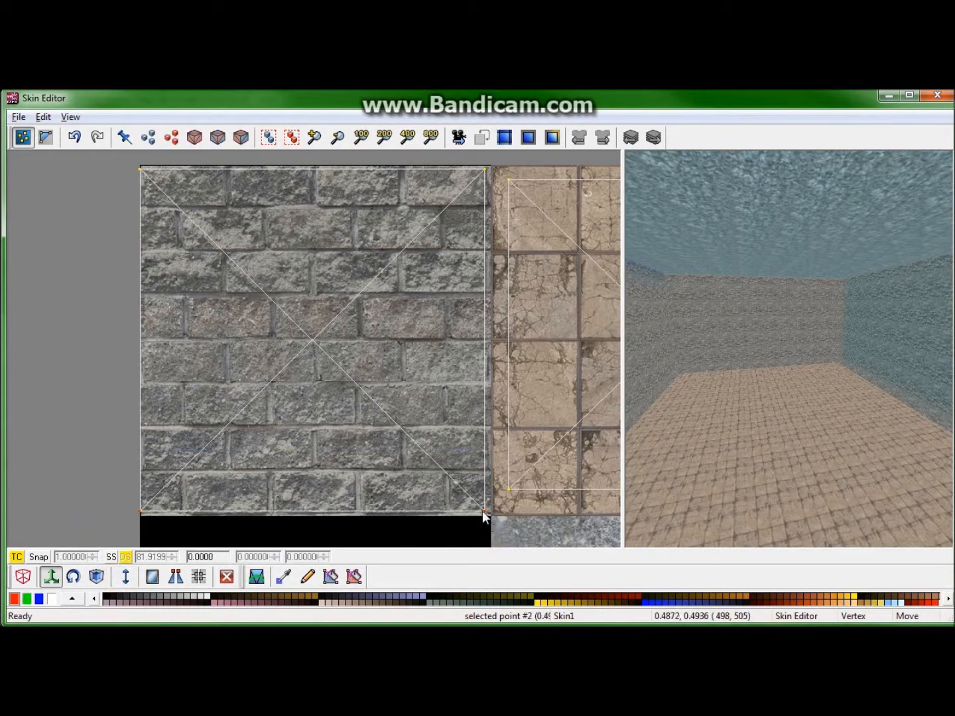
drag(482, 510, 485, 516)
Move the top two vertices of the brick UV rectangle vertically up about 6.6 to the brick texture's upper edge.
click(113, 216)
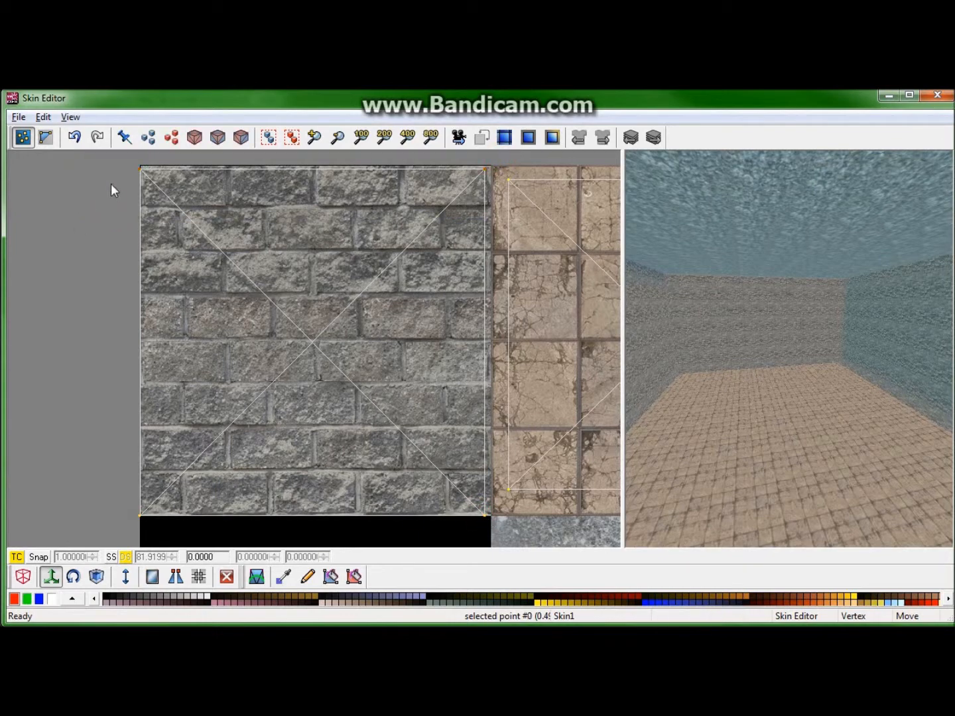
click(140, 170)
drag(140, 169, 140, 165)
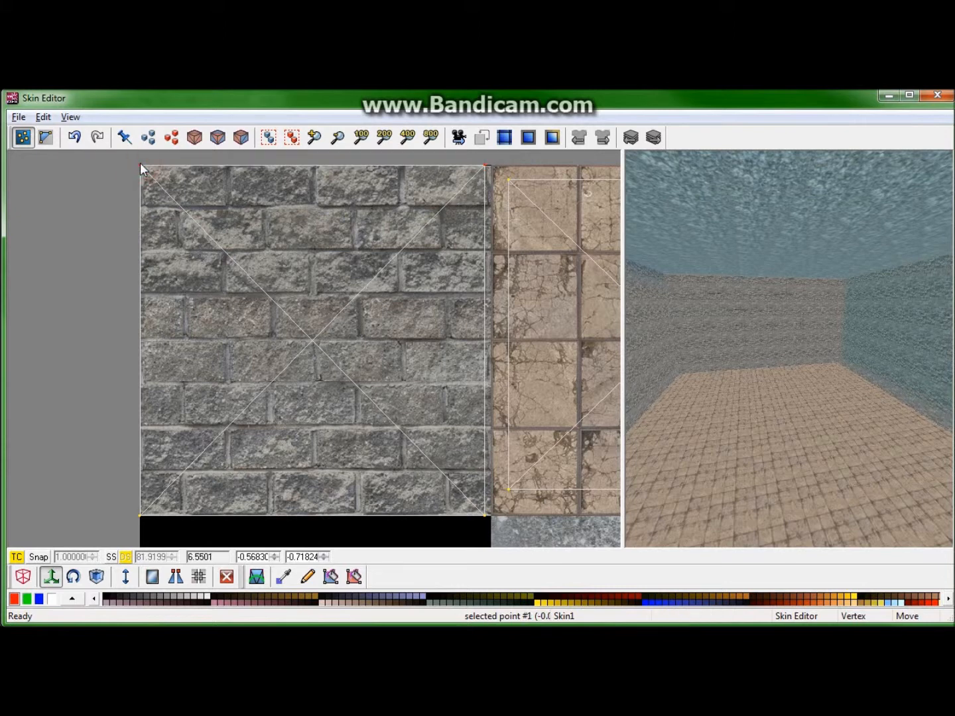
Move the right two vertices of the brick UV rectangle horizontally about 7.6 to the texture's right edge.
click(126, 576)
click(431, 532)
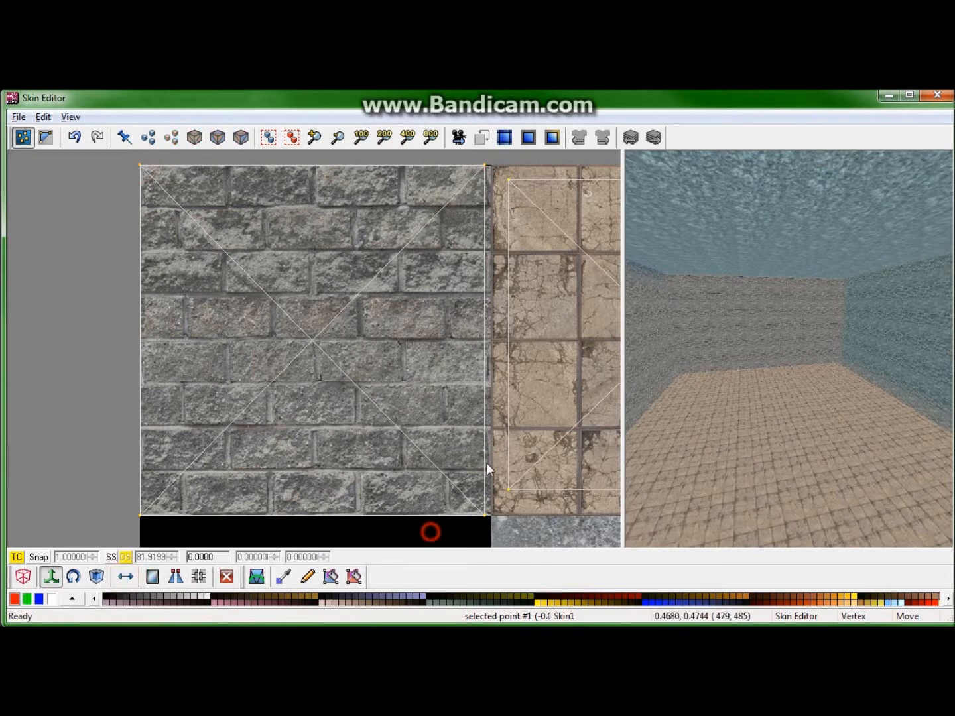
drag(491, 155, 489, 516)
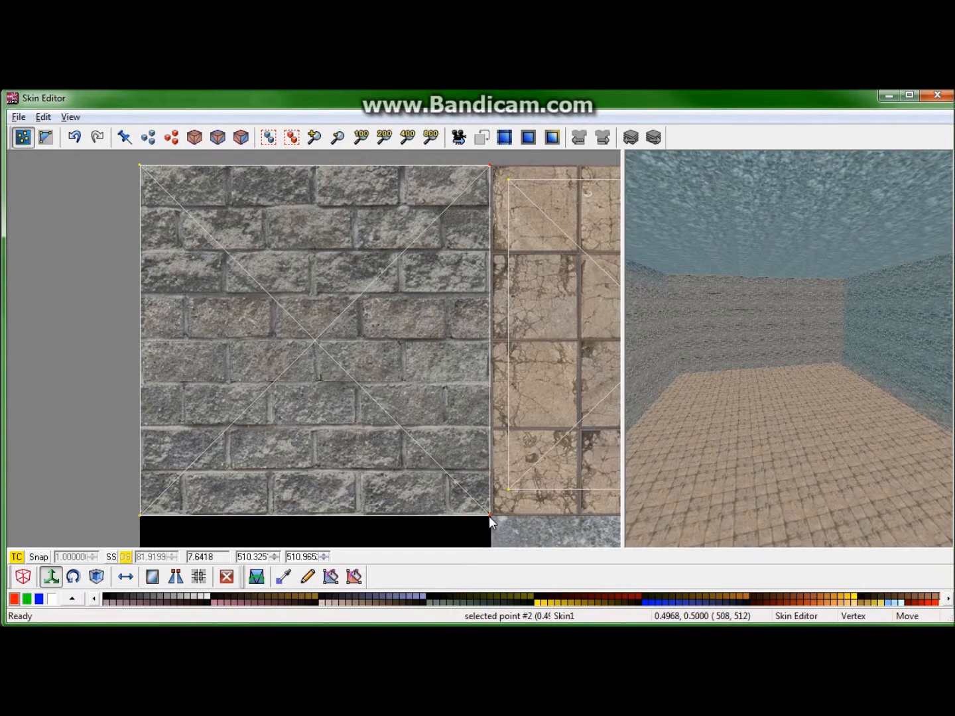
Check the black seam on the walls in the 3D preview and raise the brick rectangle's bottom vertices by about 1.1.
mouse_move(676, 468)
right_down()
mouse_move(722, 404)
mouse_move(678, 419)
mouse_move(696, 411)
mouse_move(688, 405)
mouse_move(703, 416)
right_up()
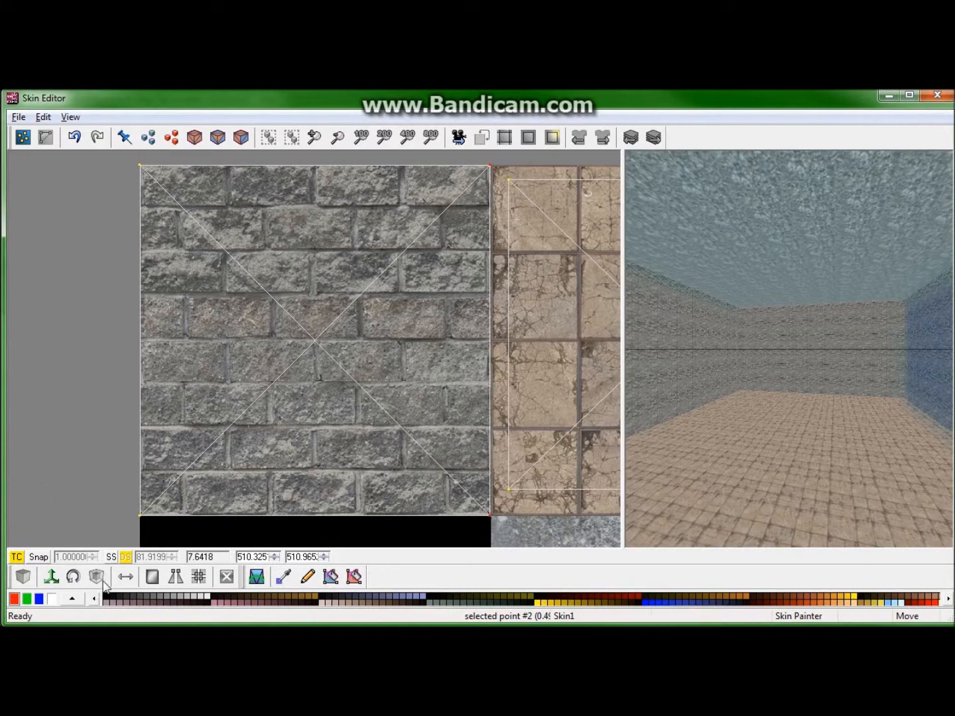
click(120, 495)
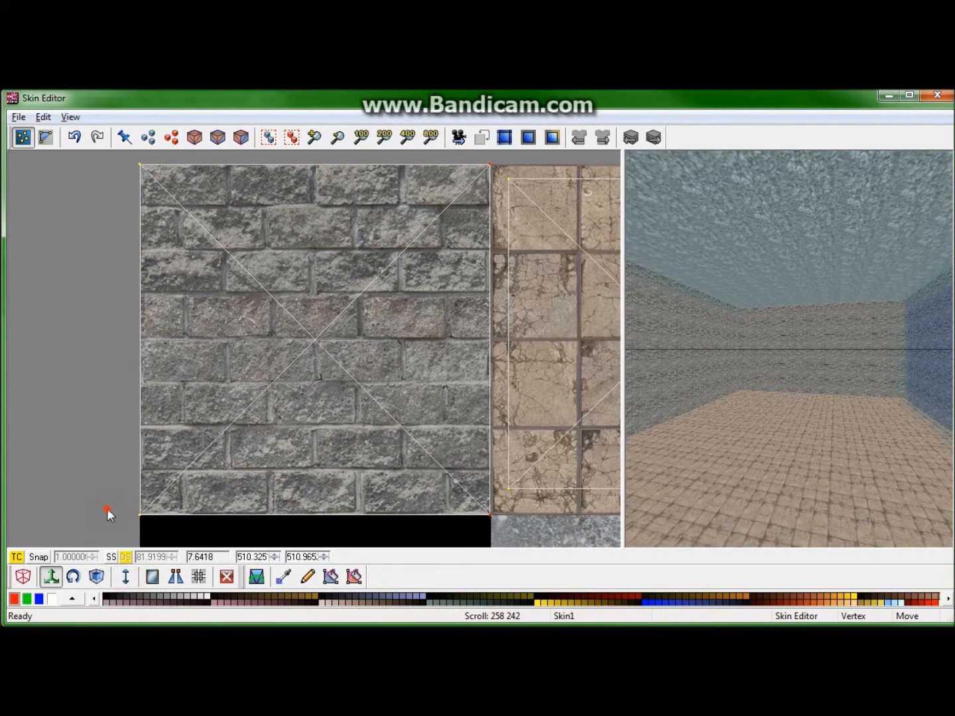
click(135, 515)
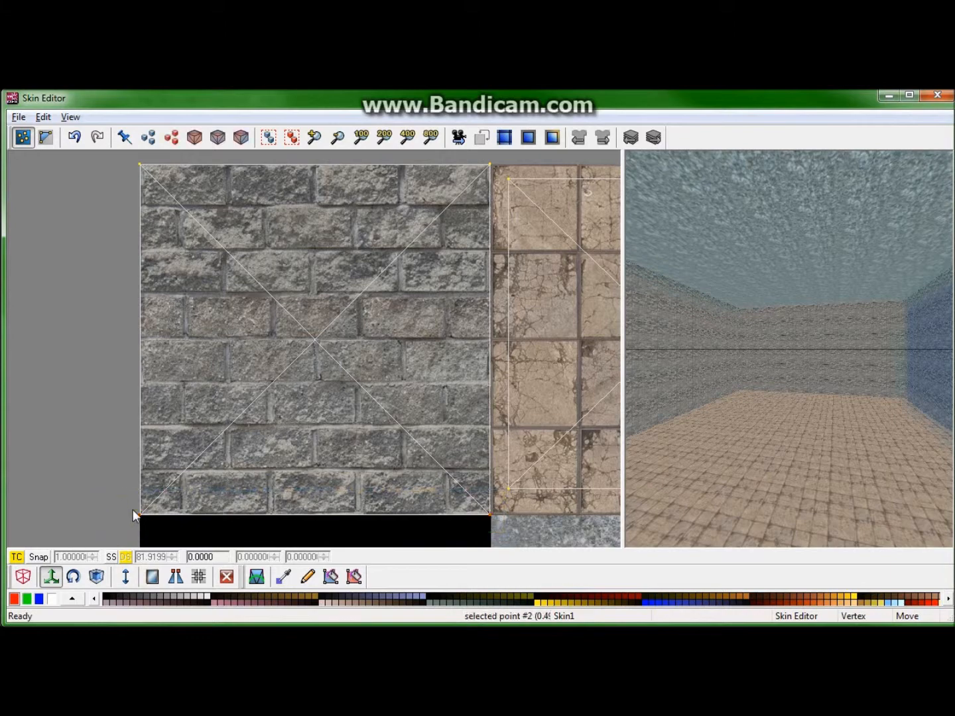
click(140, 513)
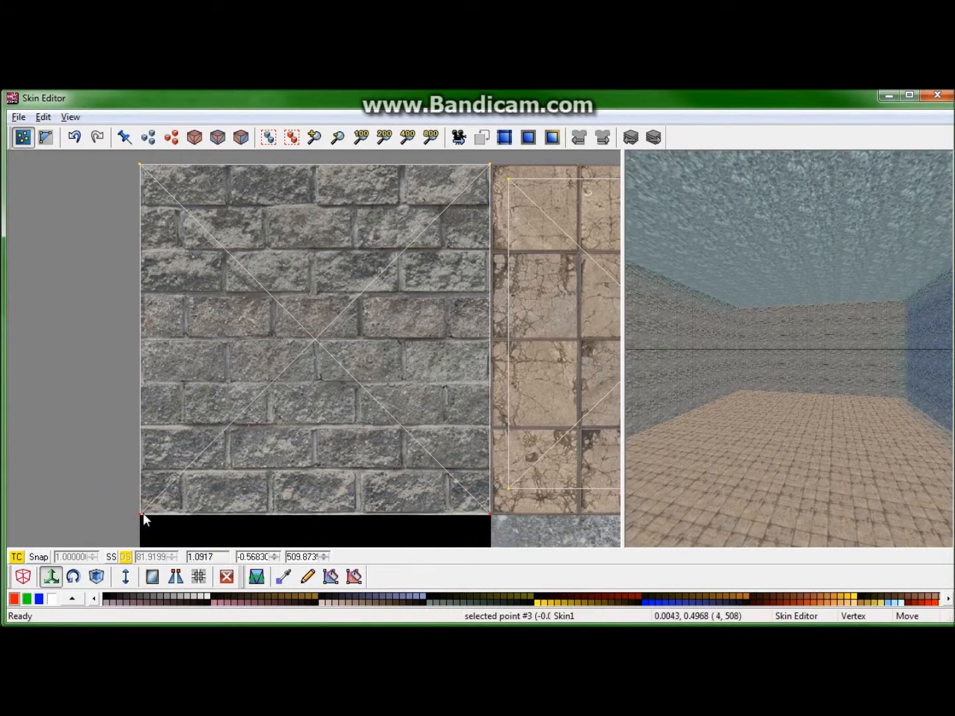
Shift the brick rectangle's left vertices inward horizontally by about 2.2 and inspect the walls in the 3D preview.
click(125, 577)
click(150, 153)
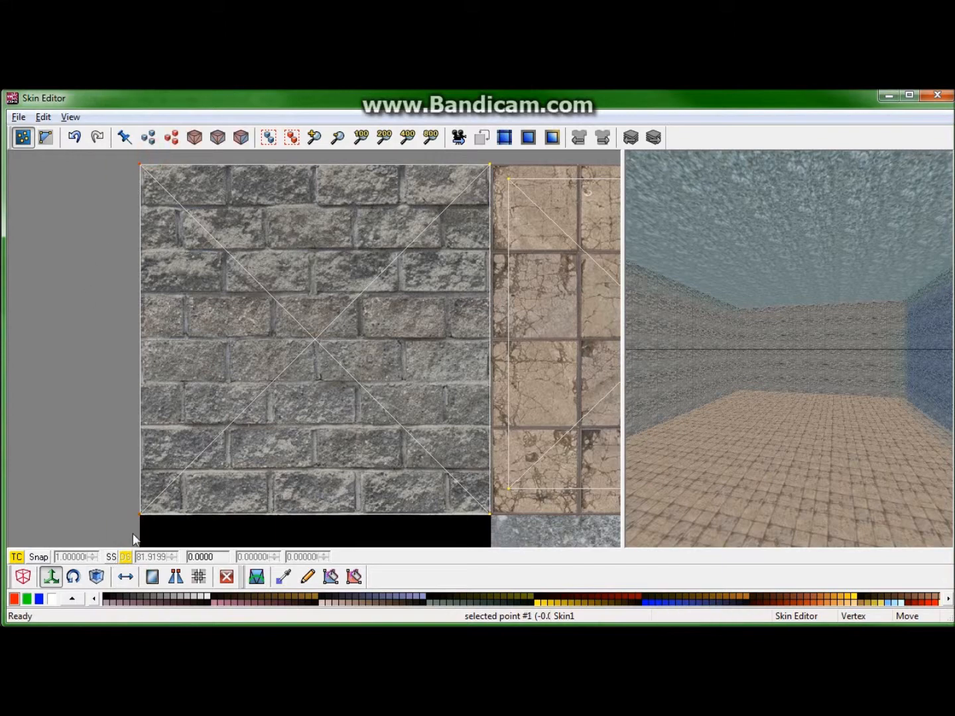
click(140, 512)
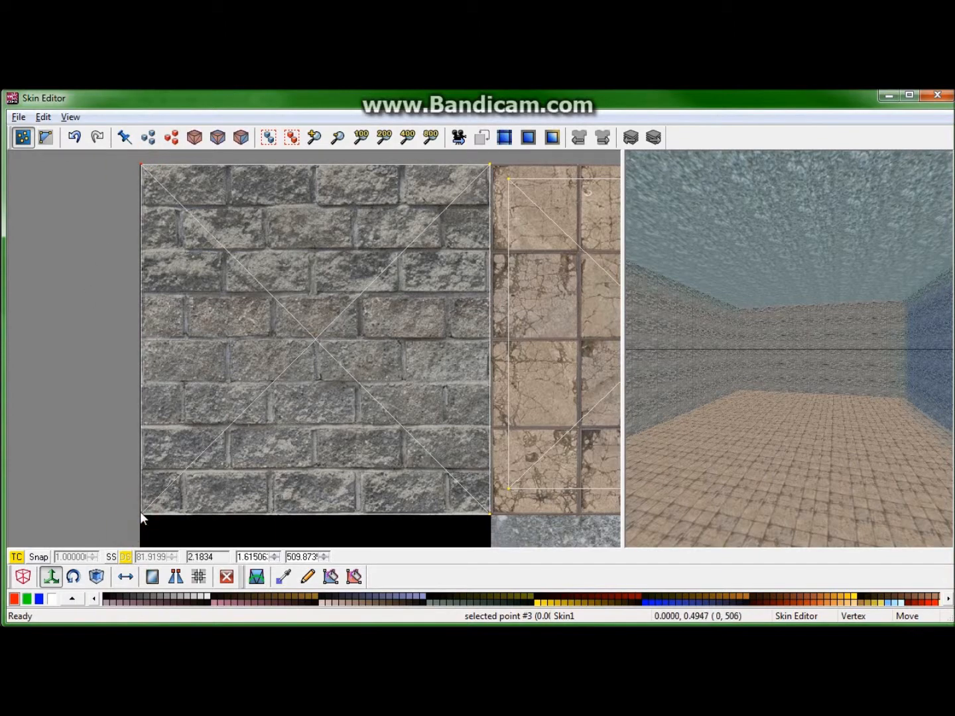
click(771, 492)
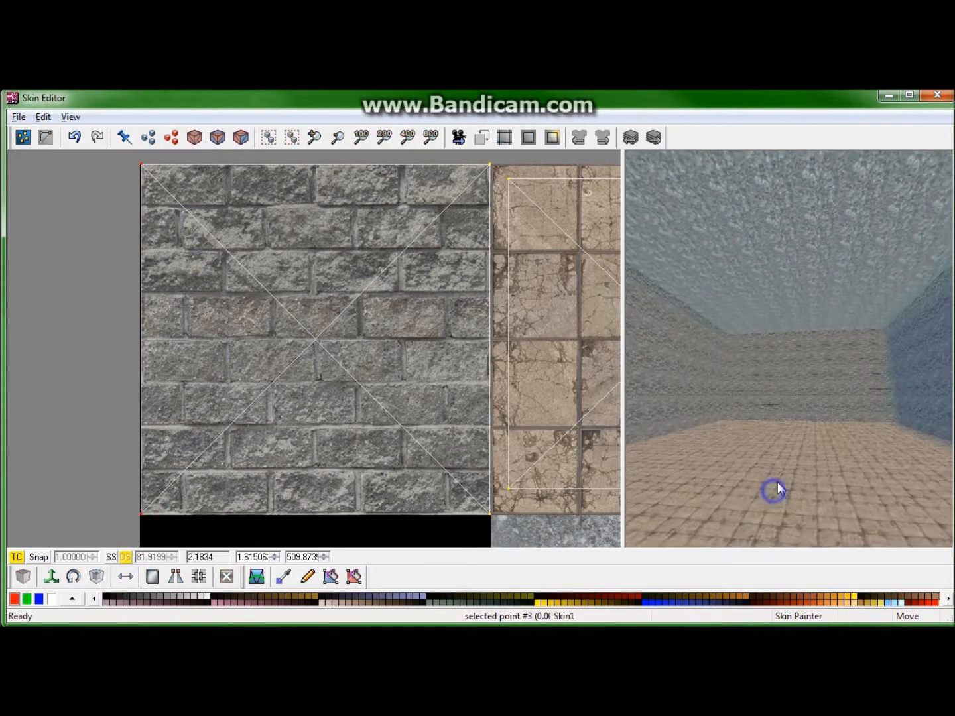
drag(771, 497, 773, 492)
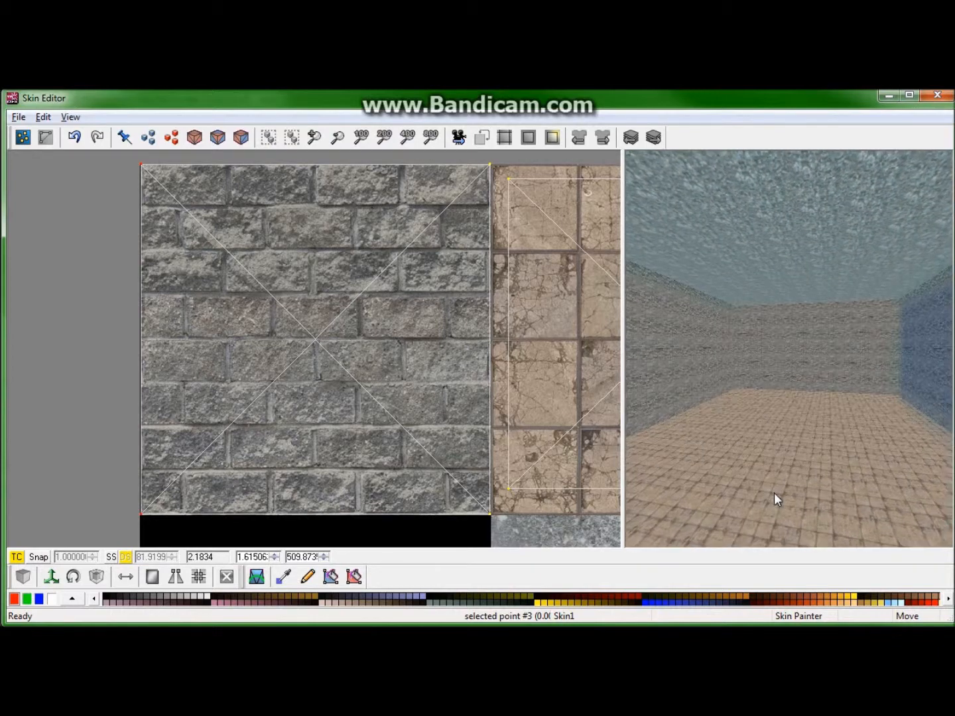
Raise the brick rectangle's bottom vertices another 1.1 or so, moving vertically only, and recheck the walls in the 3D preview.
click(126, 576)
click(117, 507)
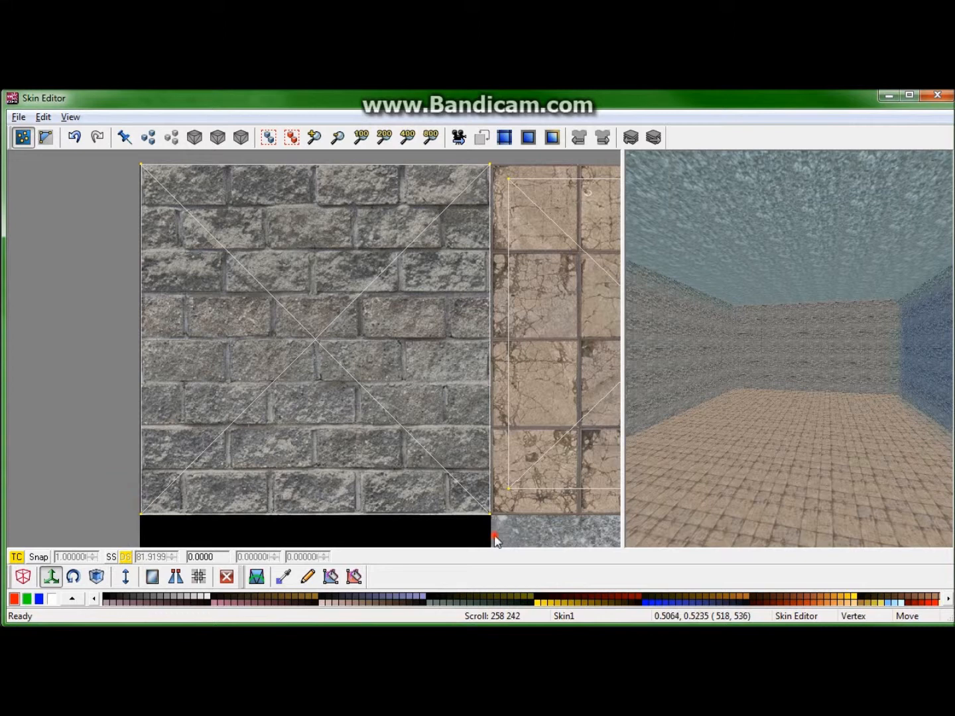
drag(83, 468, 151, 531)
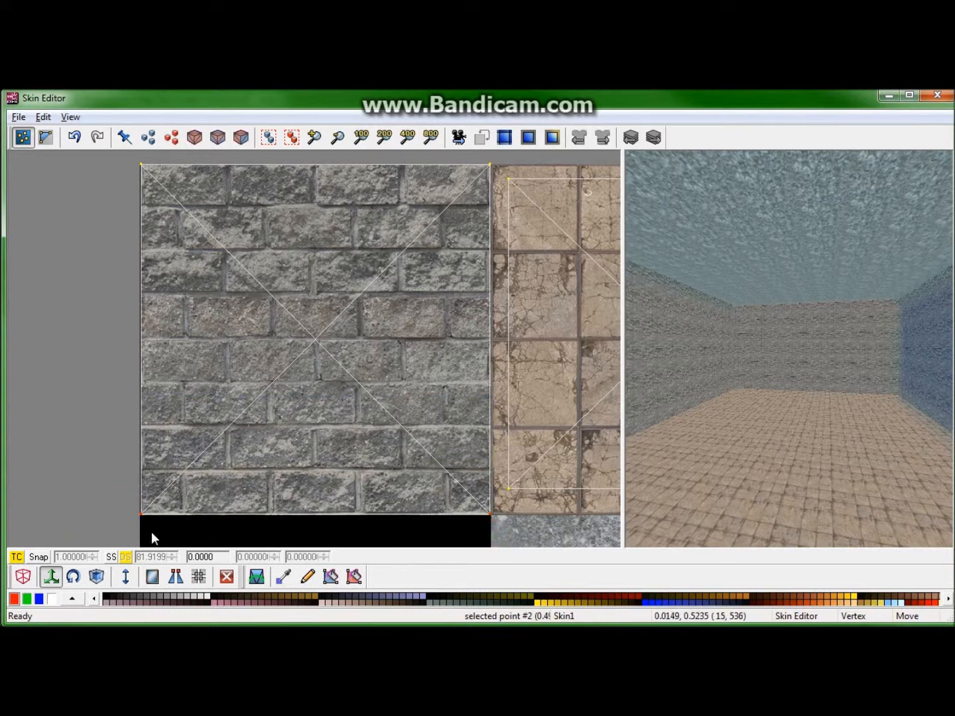
click(141, 513)
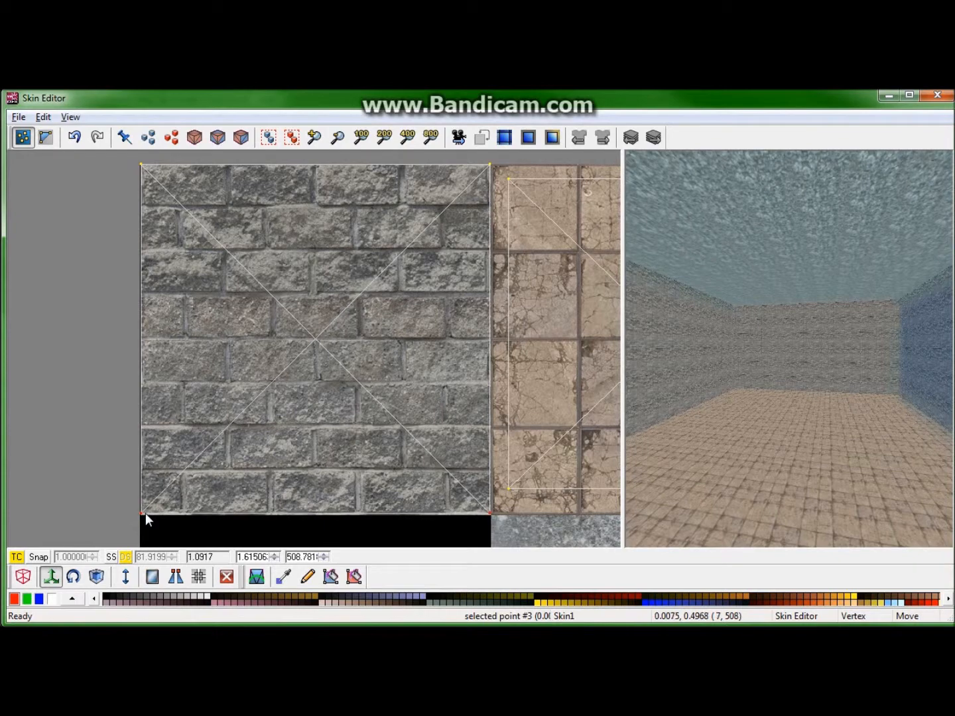
mouse_move(787, 431)
mouse_down()
mouse_move(776, 425)
mouse_move(657, 452)
mouse_move(523, 445)
mouse_up()
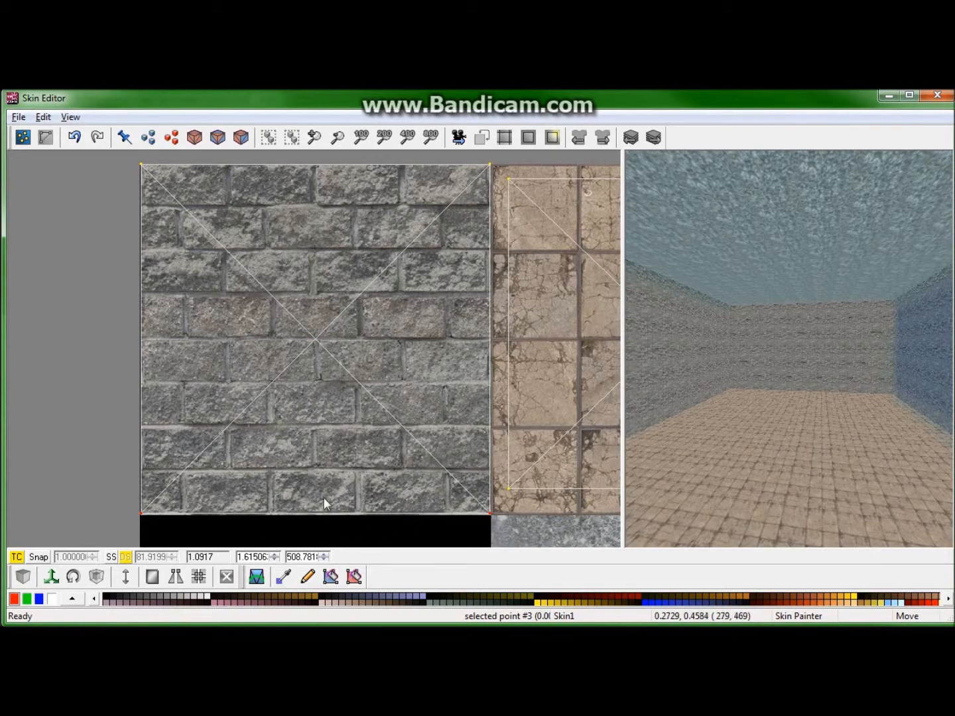
Select all four vertices of the UV rectangle on the tan tile texture and scale it up to nearly cover the tiles.
right_drag(492, 456, 224, 472)
right_drag(365, 416, 343, 420)
drag(216, 188, 374, 304)
drag(564, 526, 211, 188)
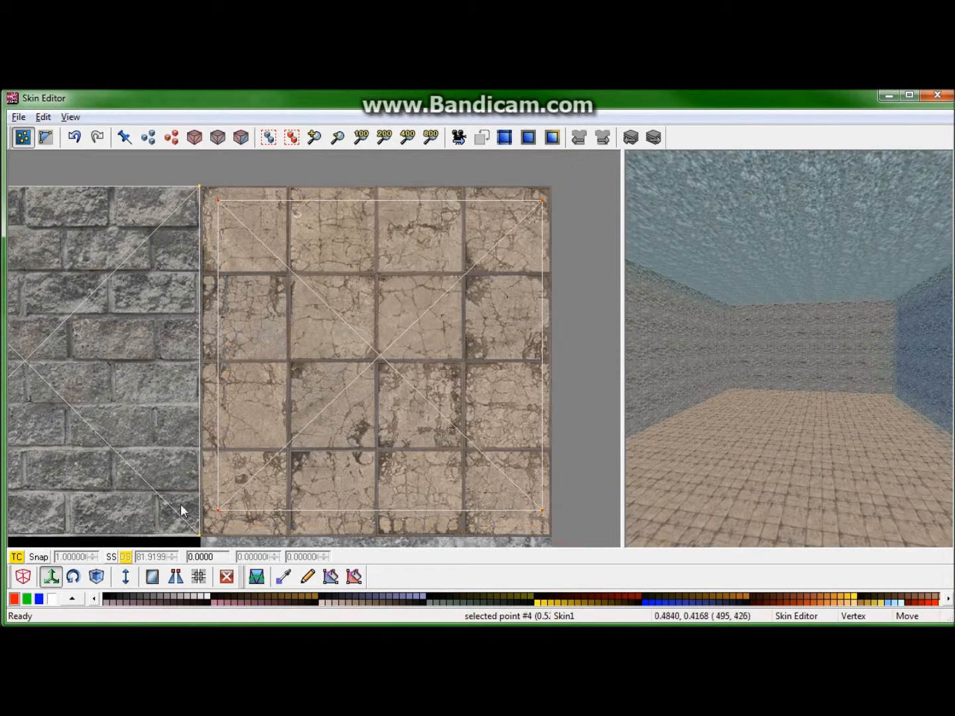
click(93, 582)
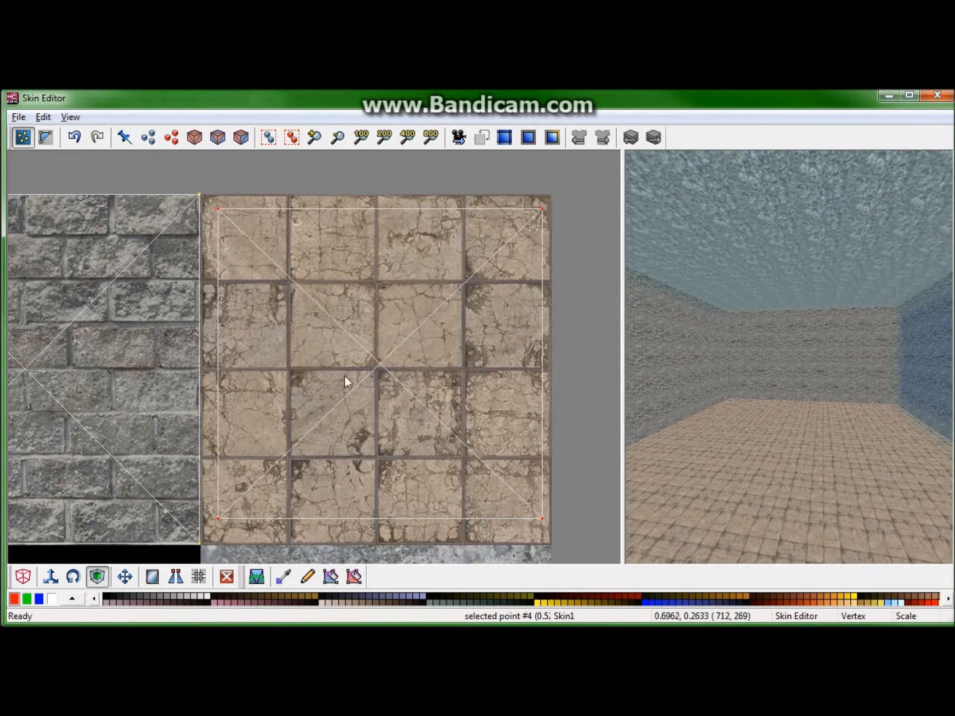
mouse_move(365, 359)
mouse_down()
mouse_move(381, 352)
mouse_move(374, 377)
mouse_up()
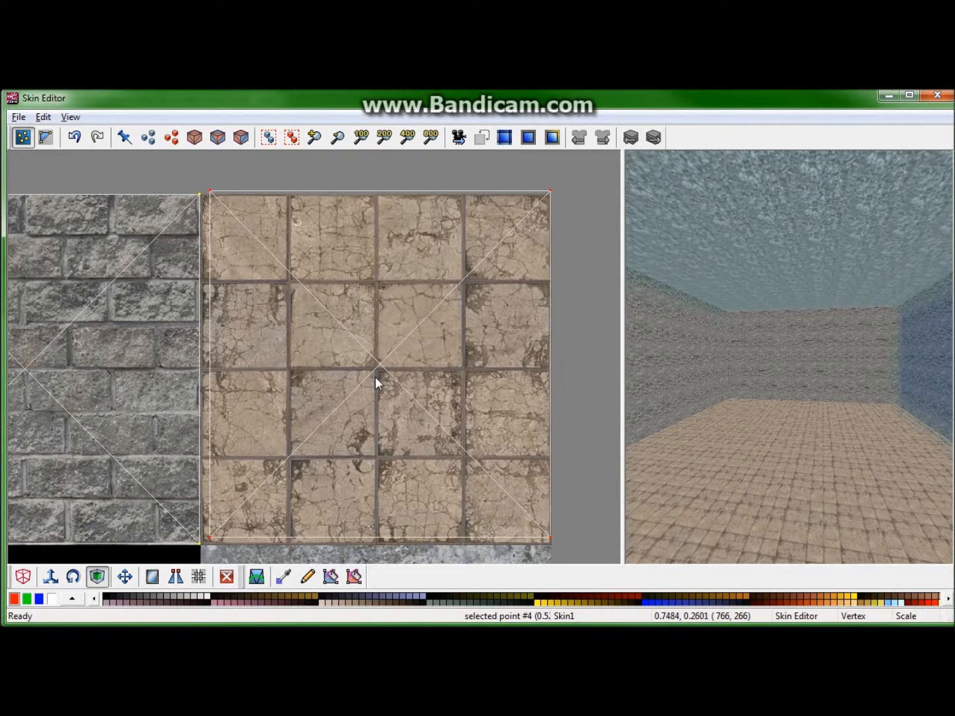
Move the tile rectangle about 11.8 onto the tan tiles and shift its left vertices outward horizontally by about 5.5.
click(51, 576)
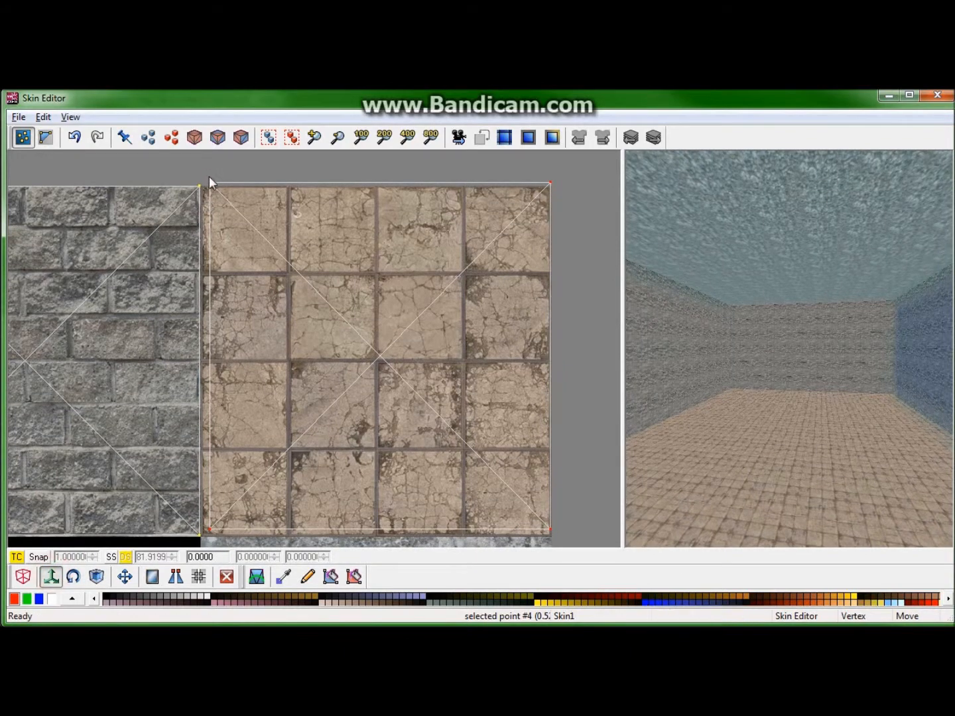
drag(210, 189, 205, 194)
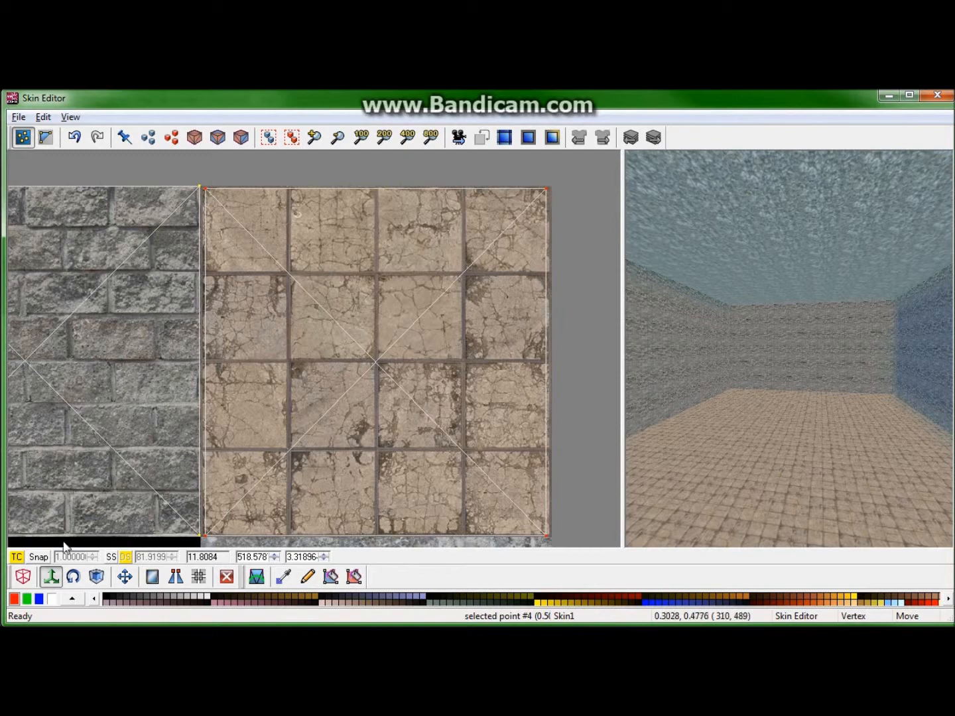
click(254, 162)
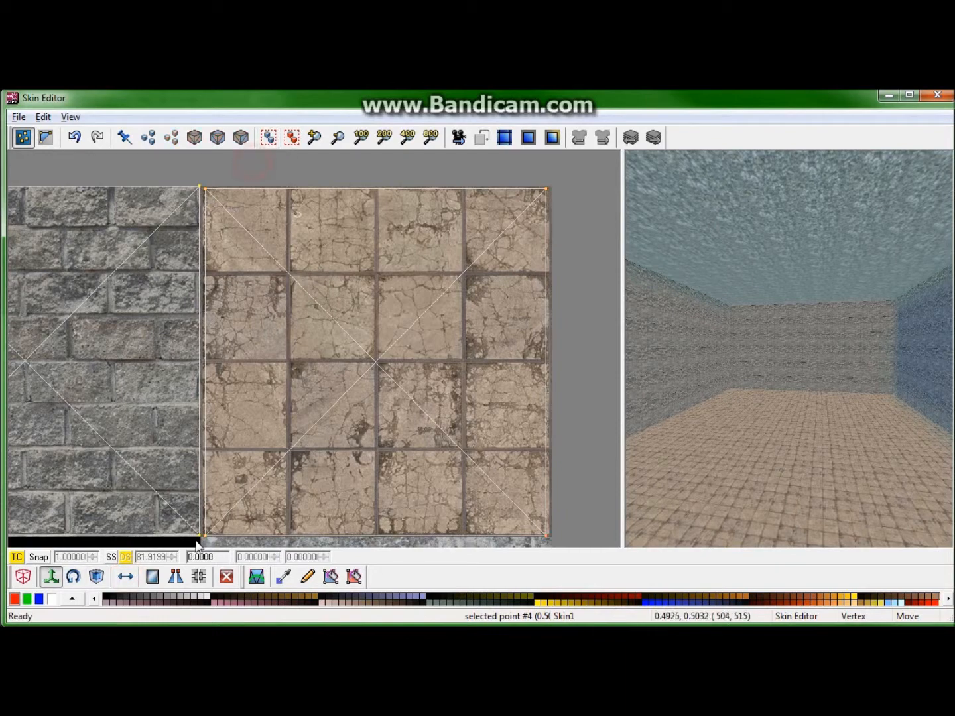
click(204, 188)
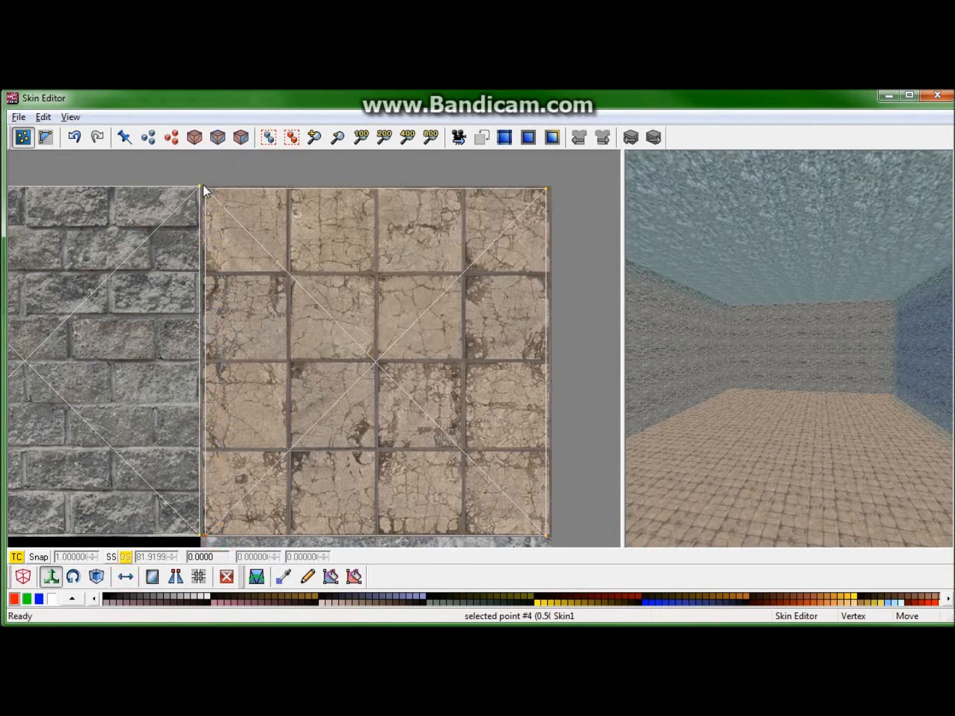
drag(206, 193, 200, 189)
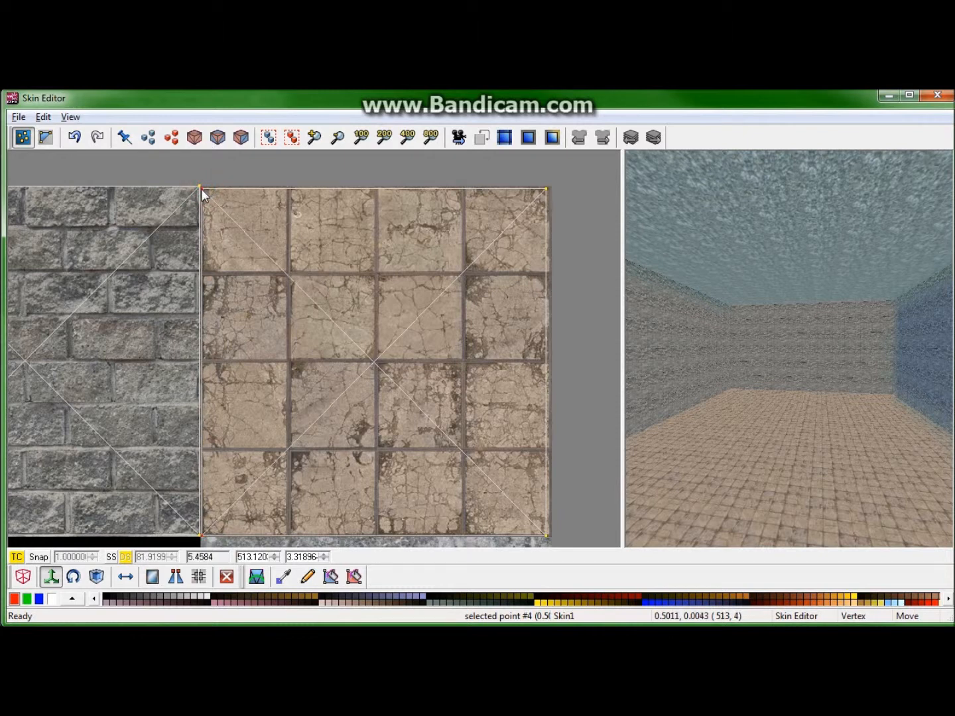
Shift the tile rectangle's right vertices outward horizontally by about 6.6 and raise its top vertices by about 3.3, vertically only.
click(601, 490)
drag(562, 539, 550, 188)
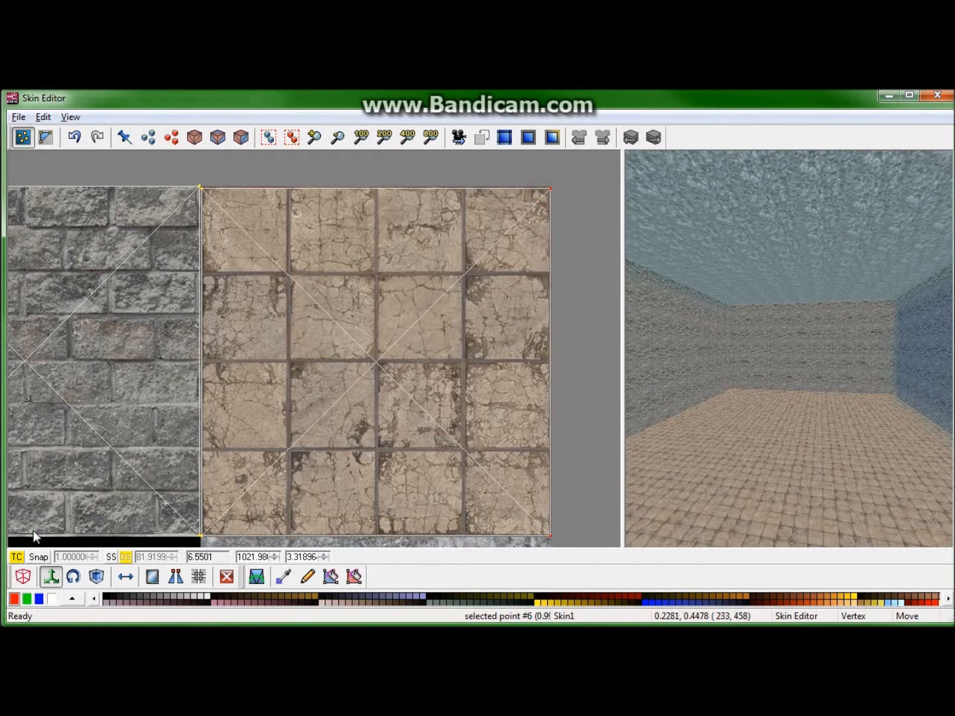
click(125, 576)
click(580, 225)
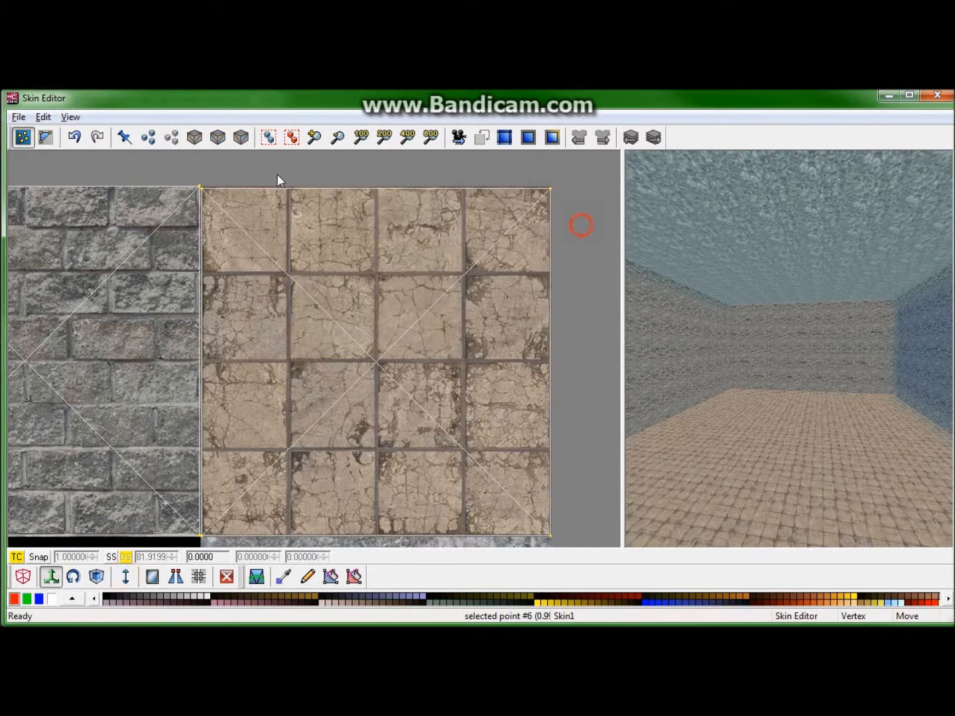
drag(189, 211, 552, 185)
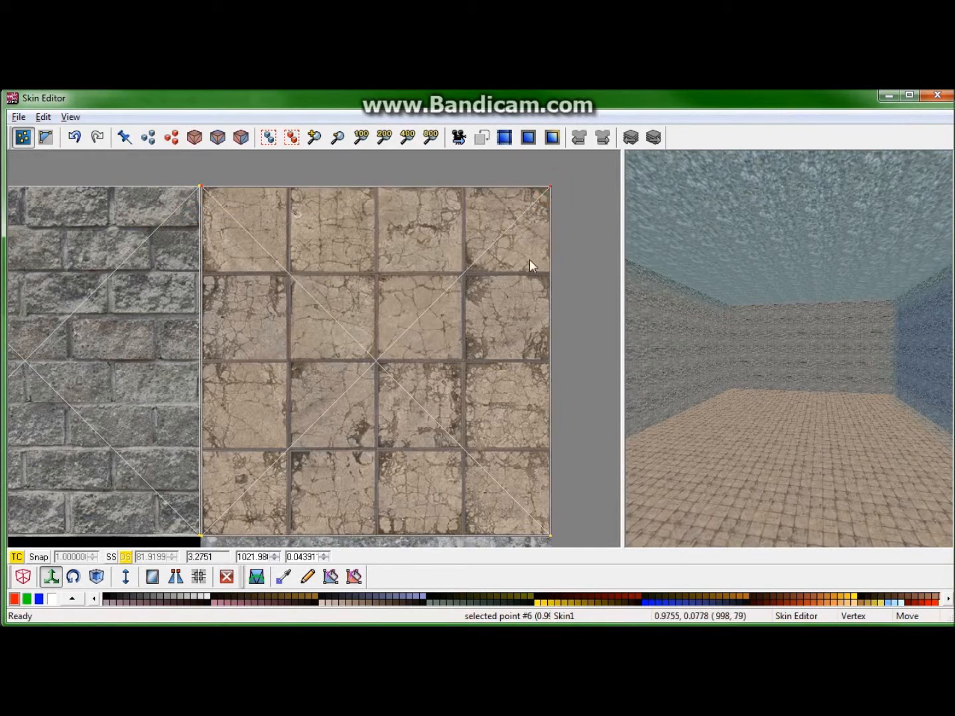
mouse_move(766, 481)
right_down()
mouse_move(761, 501)
mouse_move(656, 511)
mouse_move(693, 503)
mouse_move(700, 455)
right_up()
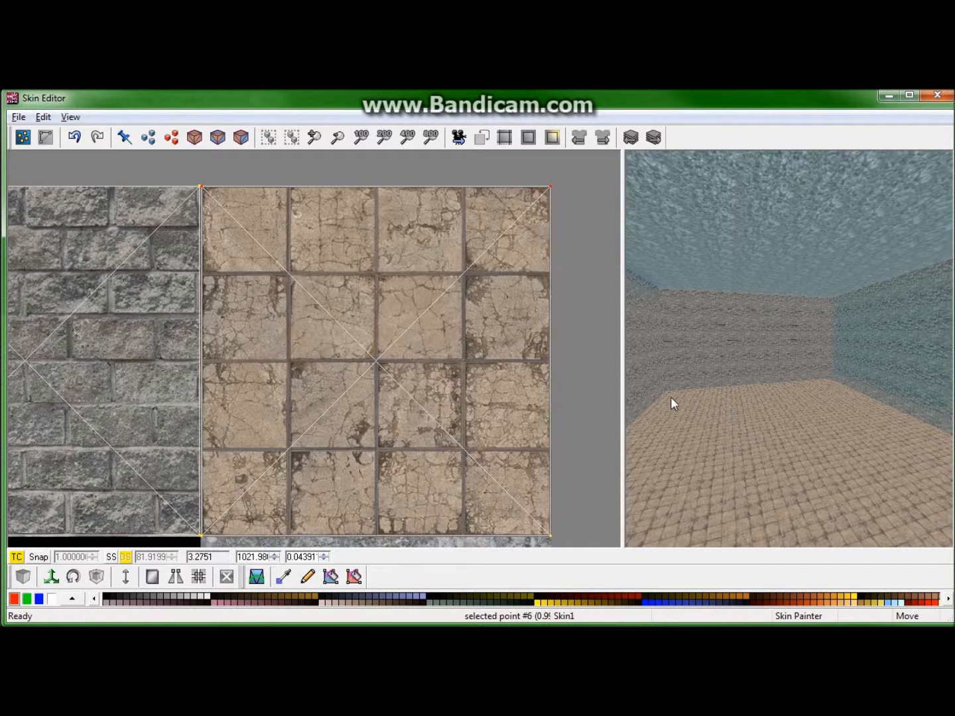
Select all vertices of the small UV rectangle on the concrete texture and move it about 127 to the texture's centre.
right_drag(526, 324, 545, 224)
right_drag(494, 398, 488, 259)
right_drag(470, 358, 478, 300)
mouse_move(414, 385)
right_down()
mouse_move(421, 297)
mouse_move(412, 269)
right_up()
right_drag(407, 330, 386, 355)
drag(360, 212, 232, 362)
drag(226, 216, 395, 370)
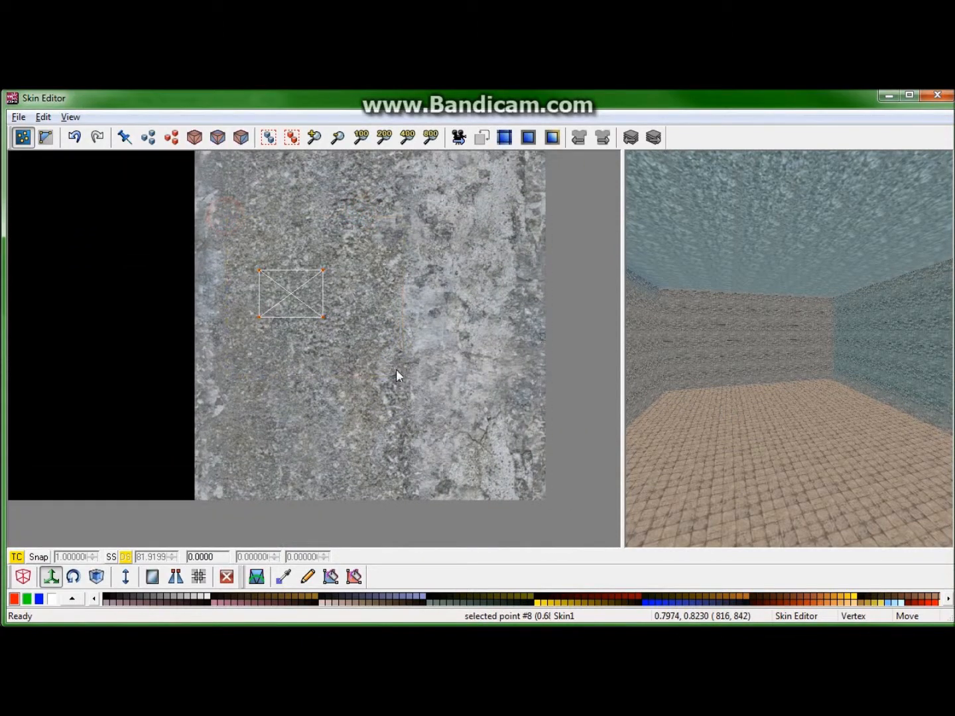
click(126, 576)
drag(320, 317, 407, 329)
middle_drag(458, 362, 451, 386)
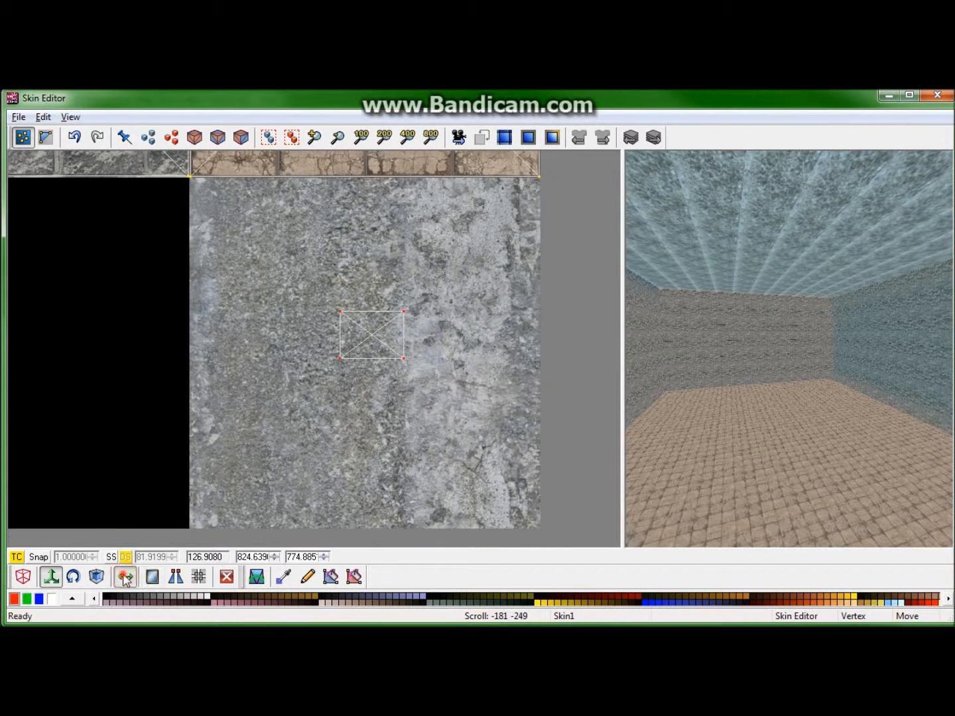
Scale the concrete rectangle up to nearly the texture's size and move it about 31 to fit within the texture's edges.
click(97, 576)
drag(403, 366, 546, 515)
click(50, 576)
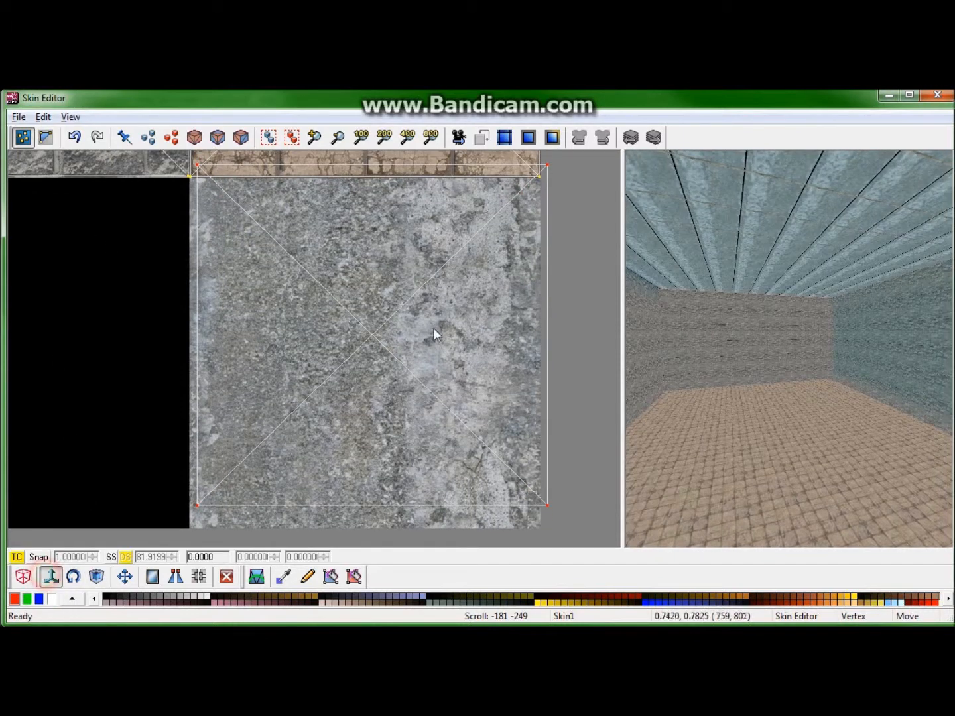
mouse_move(547, 164)
mouse_down()
mouse_move(535, 177)
mouse_move(540, 187)
mouse_up()
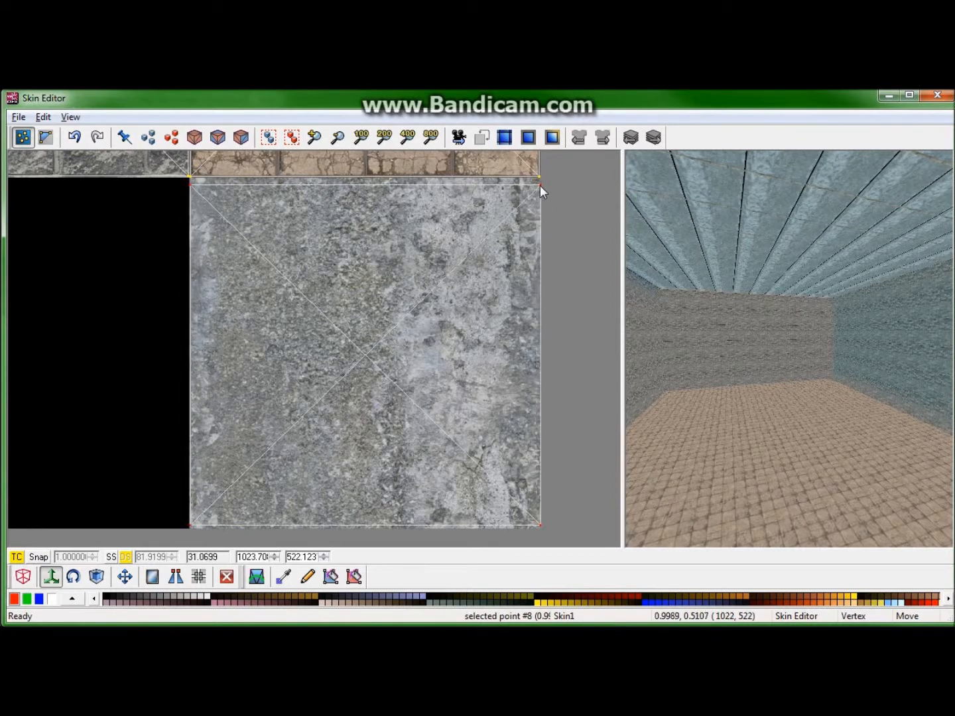
drag(539, 186, 540, 186)
Shift the concrete rectangle's right vertices inward by about 3.3, raise its top vertices by about 9.8, and inspect the ceiling in the 3D preview.
click(569, 524)
drag(564, 539, 537, 185)
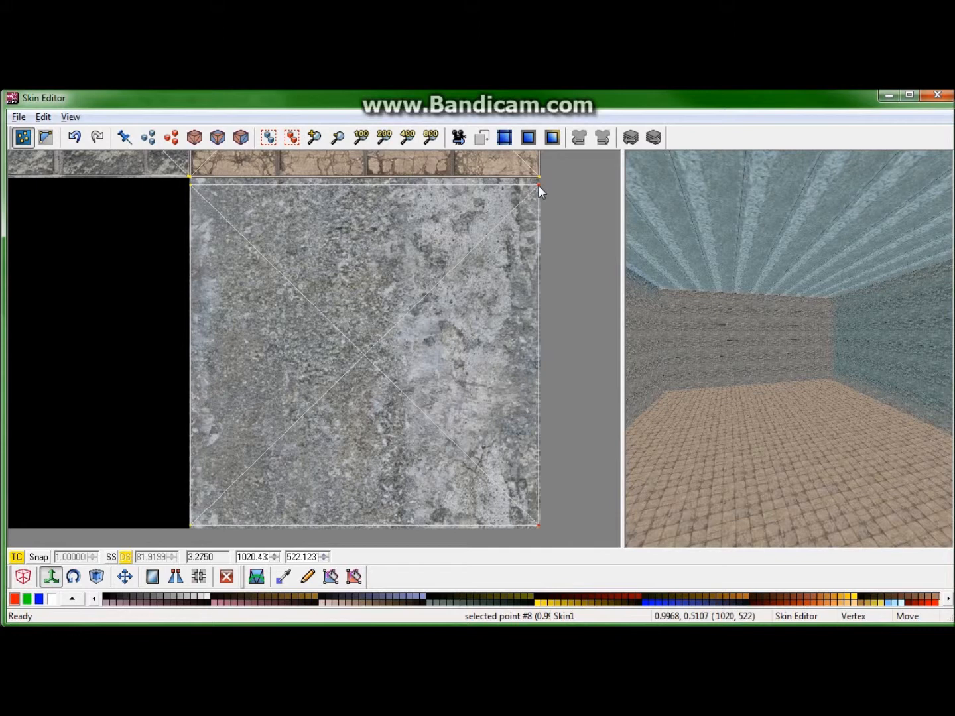
drag(171, 480, 537, 524)
click(581, 212)
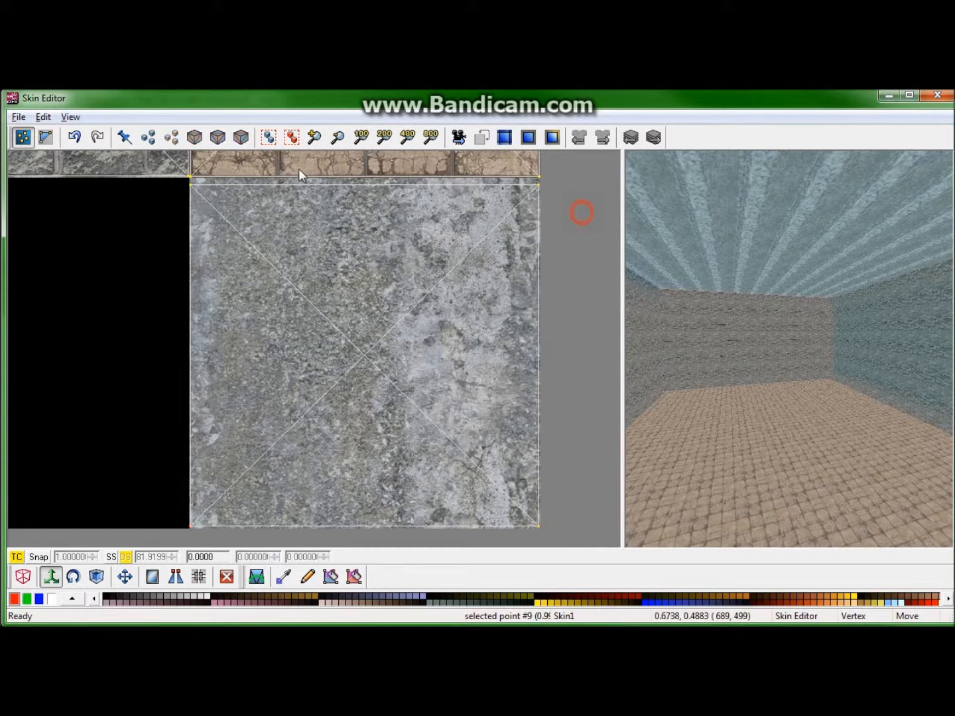
drag(167, 197, 537, 179)
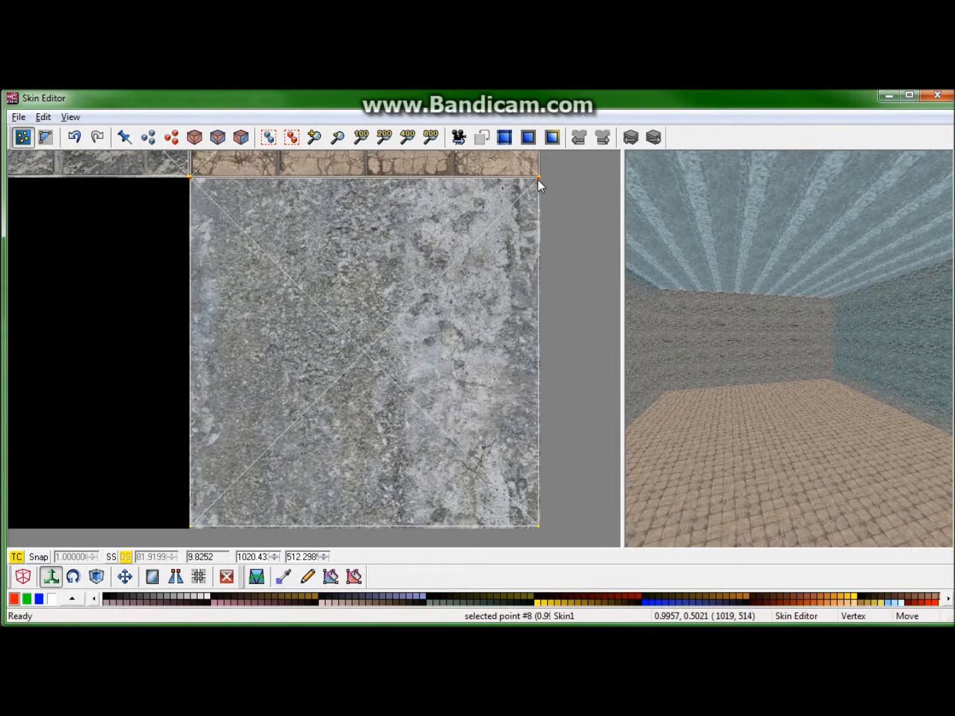
mouse_move(836, 376)
mouse_down()
mouse_move(818, 347)
mouse_move(831, 368)
mouse_move(829, 379)
mouse_move(814, 377)
mouse_up()
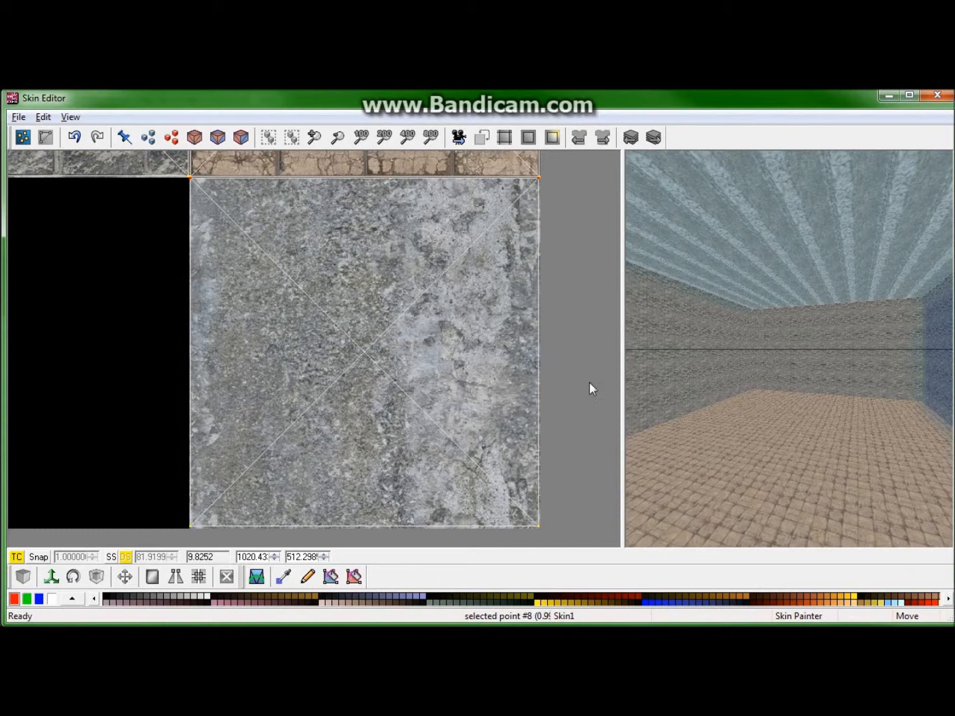
drag(712, 381, 915, 381)
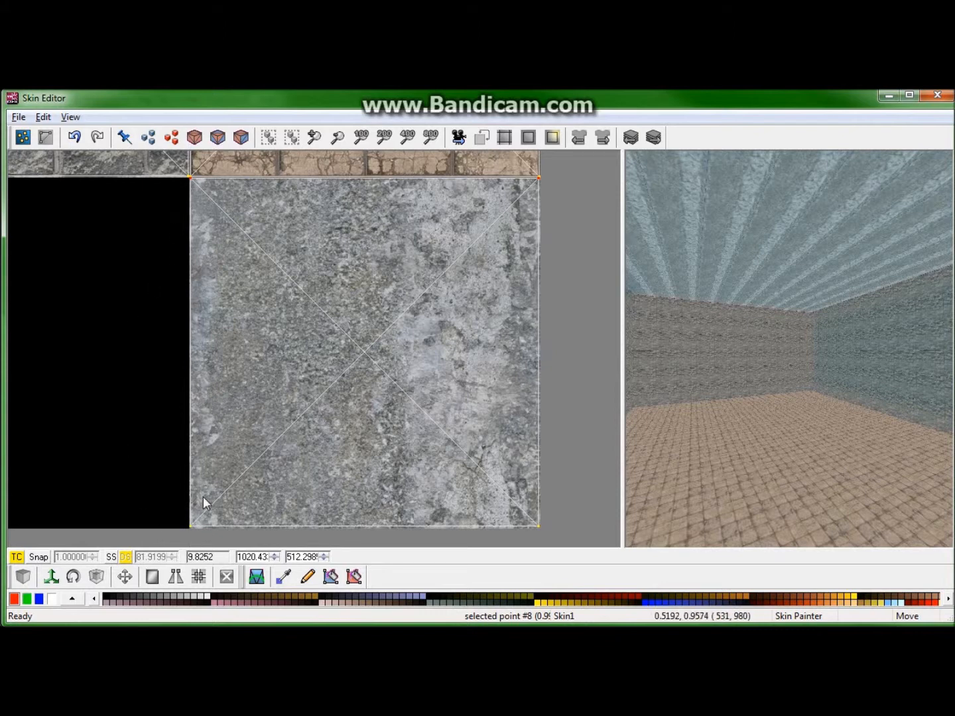
Scale the whole concrete rectangle down slightly inside the texture's edges and inspect the ceiling in the 3D preview.
click(177, 458)
click(98, 576)
drag(358, 419, 239, 374)
mouse_move(358, 387)
mouse_down()
mouse_move(441, 384)
mouse_move(466, 369)
mouse_move(488, 405)
mouse_up()
mouse_move(793, 390)
mouse_down()
mouse_move(763, 366)
mouse_move(798, 384)
mouse_move(913, 388)
mouse_move(835, 391)
mouse_move(880, 421)
mouse_move(918, 405)
mouse_move(901, 408)
mouse_up()
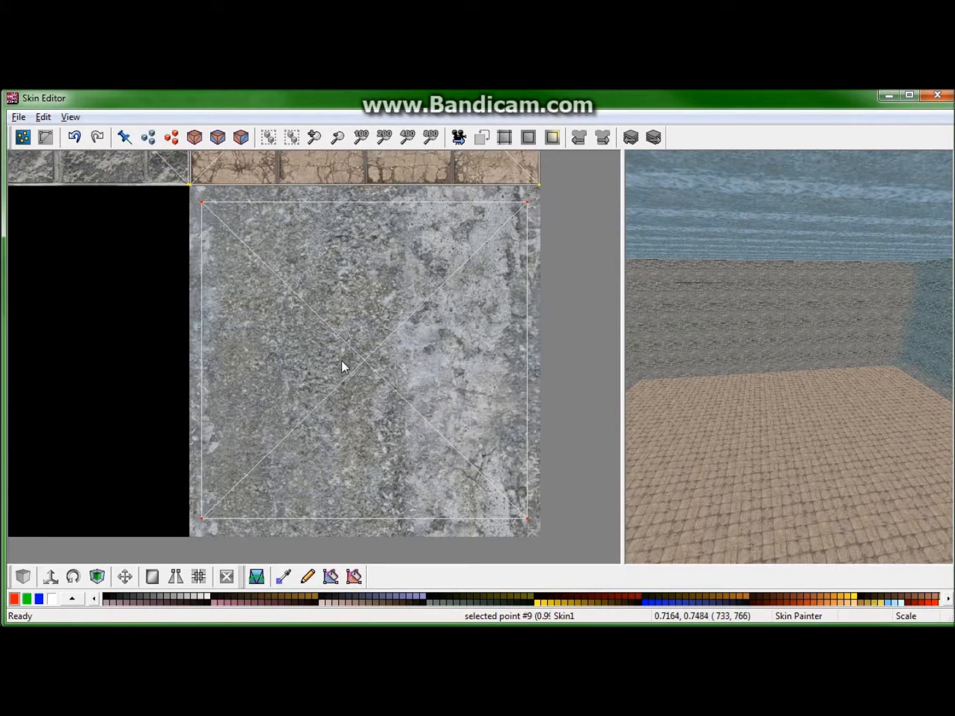
Switch to the main MED window with room1.mdl and close the 6-sided mapping dialog.
right_drag(85, 369, 28, 303)
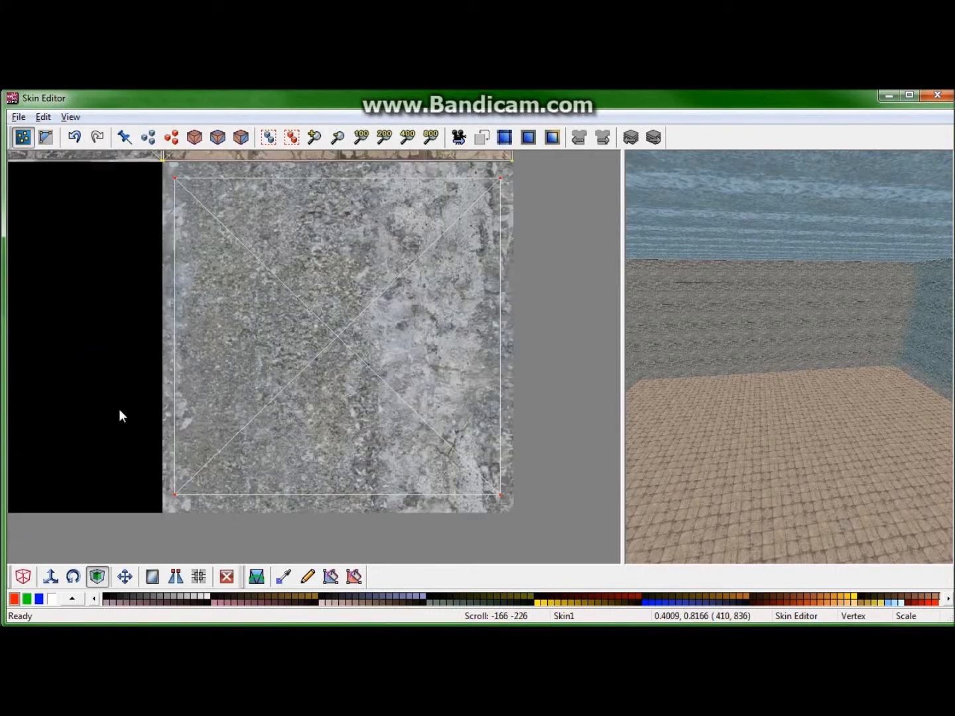
right_drag(86, 267, 225, 428)
right_drag(179, 278, 278, 443)
key(alt+Tab)
key(alt+Tab)
key(alt+Tab)
key(alt+Tab)
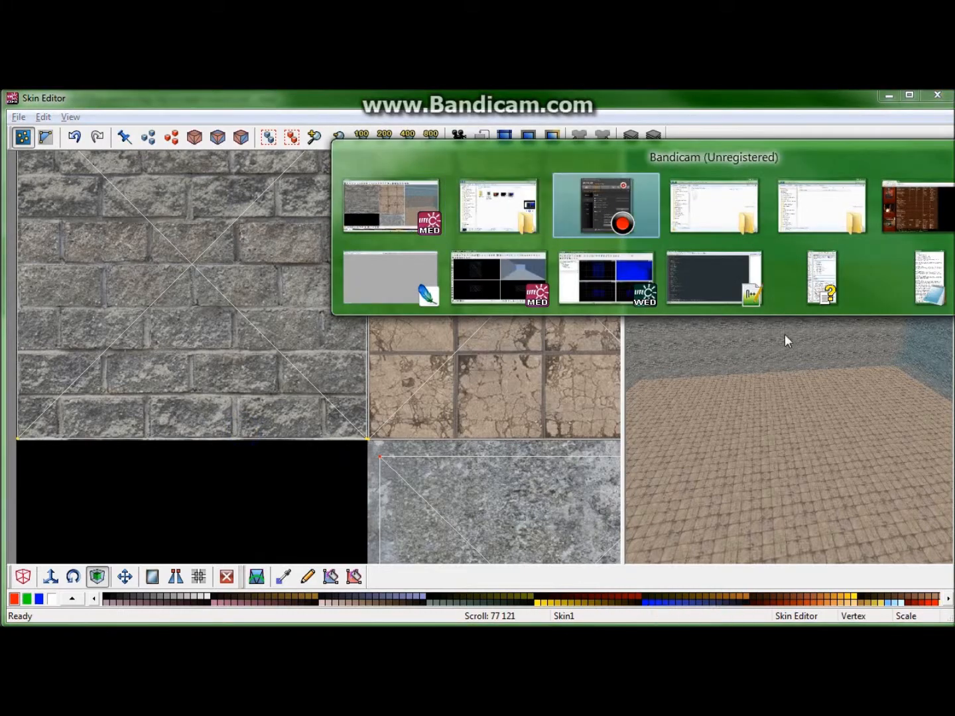
click(502, 296)
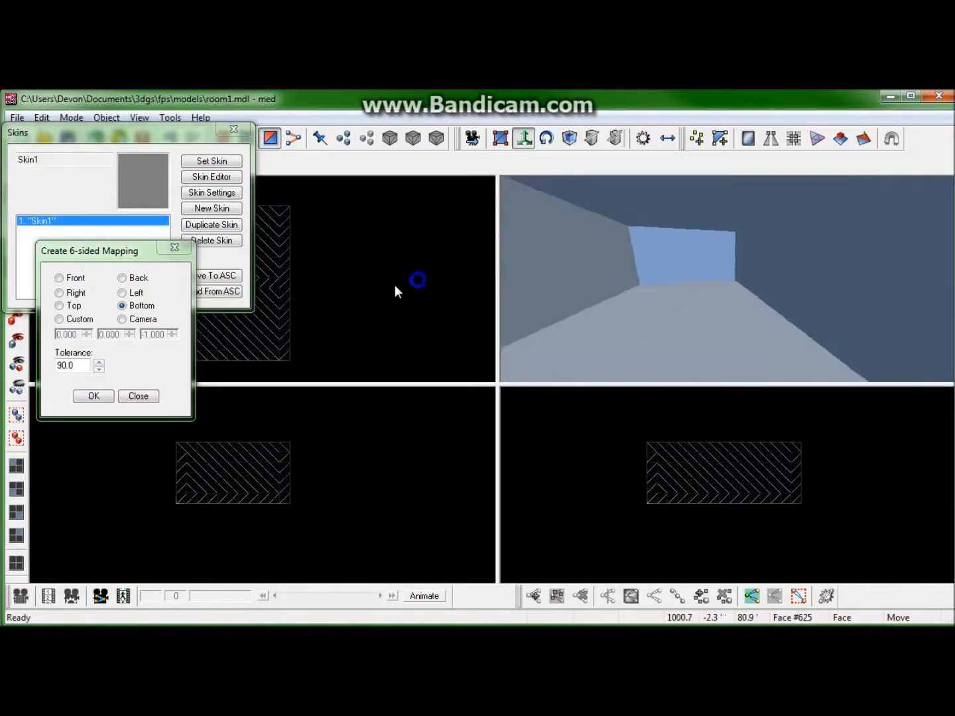
click(175, 248)
Assign room1.tga from the skins folder as Skin1's texture file, mark it as external, and close the skin dialogs.
click(118, 226)
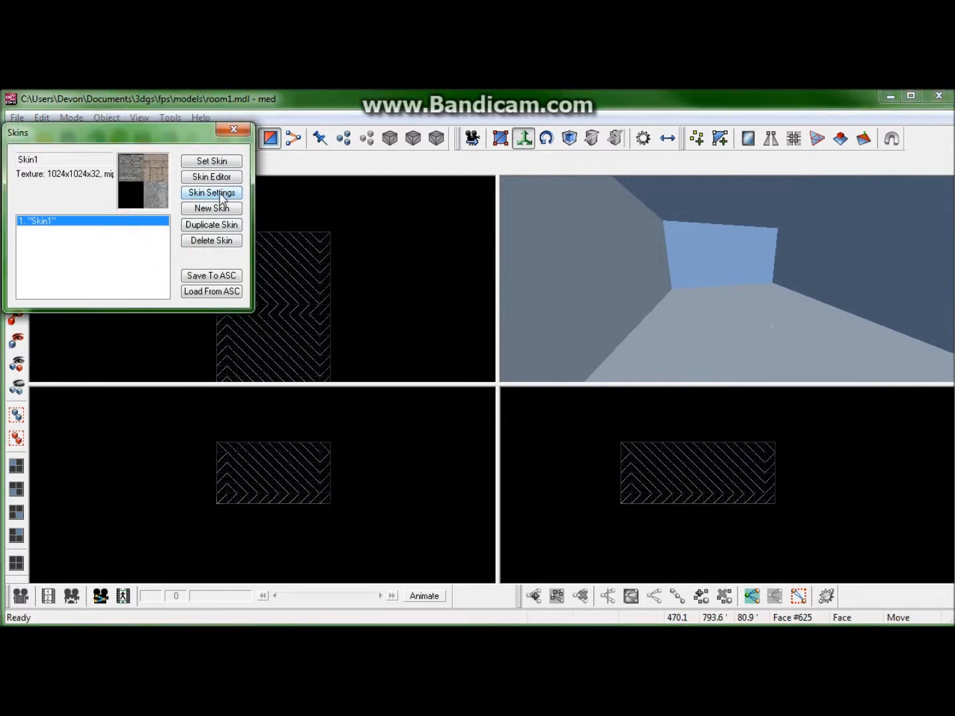
click(197, 196)
click(53, 371)
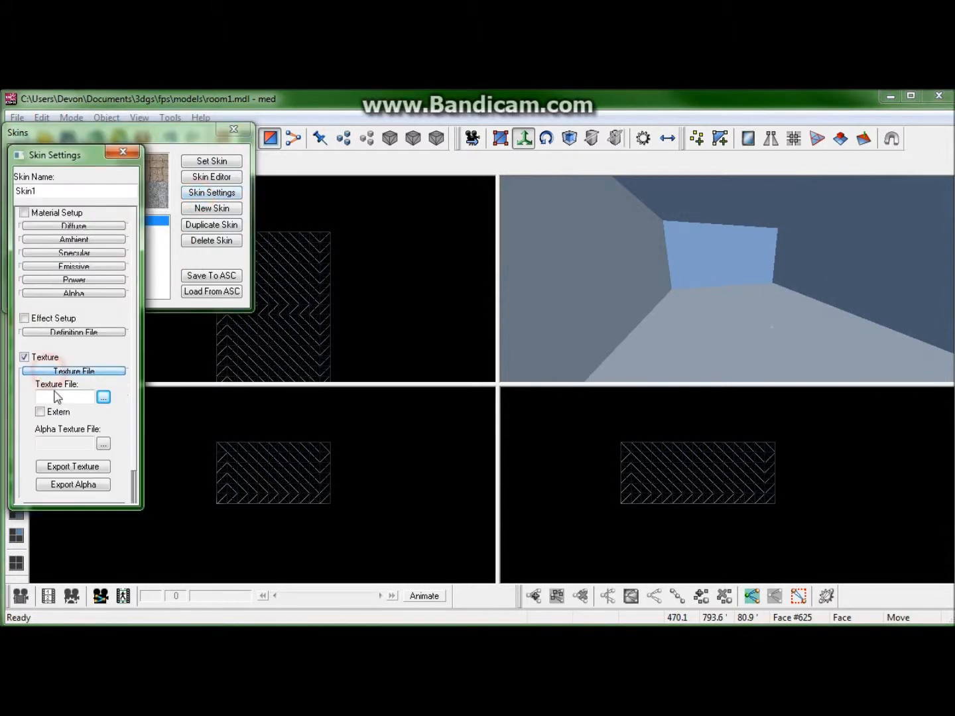
click(103, 396)
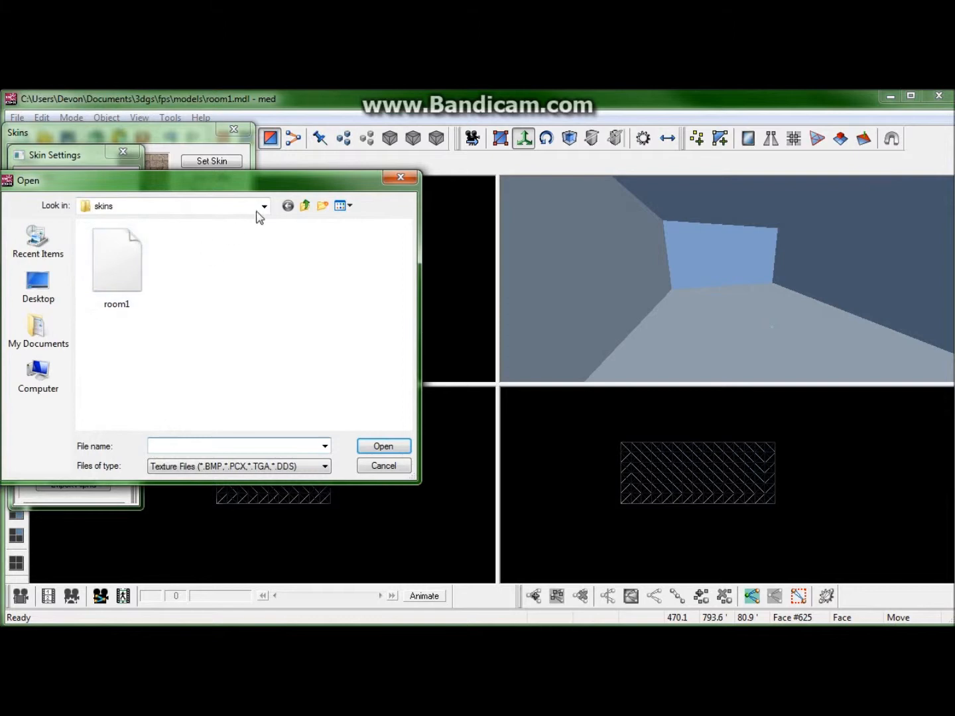
double_click(107, 283)
click(46, 412)
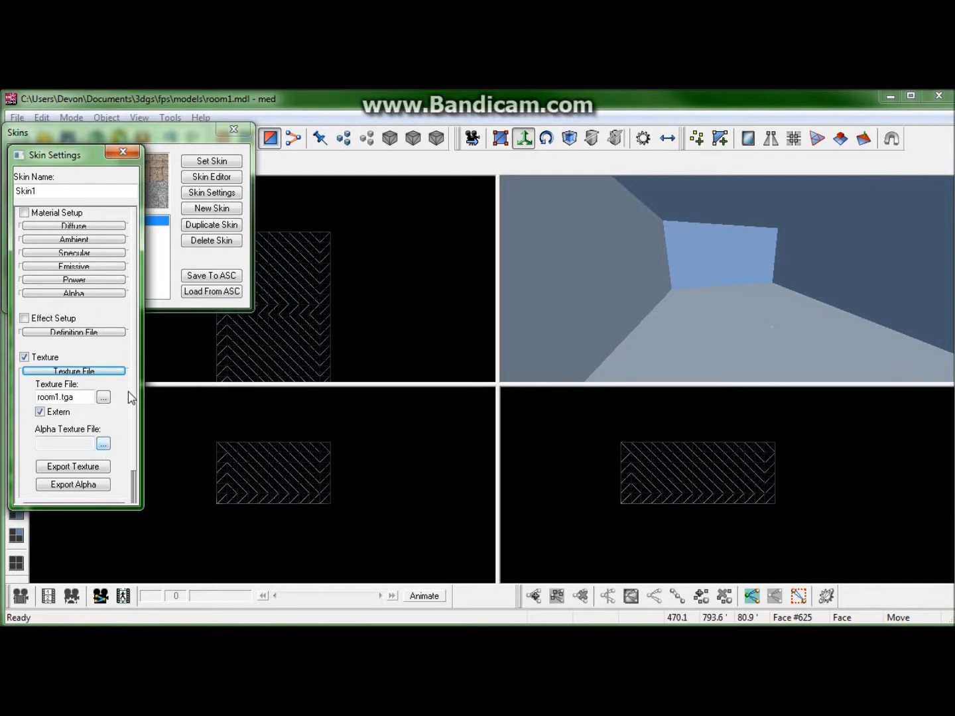
click(116, 154)
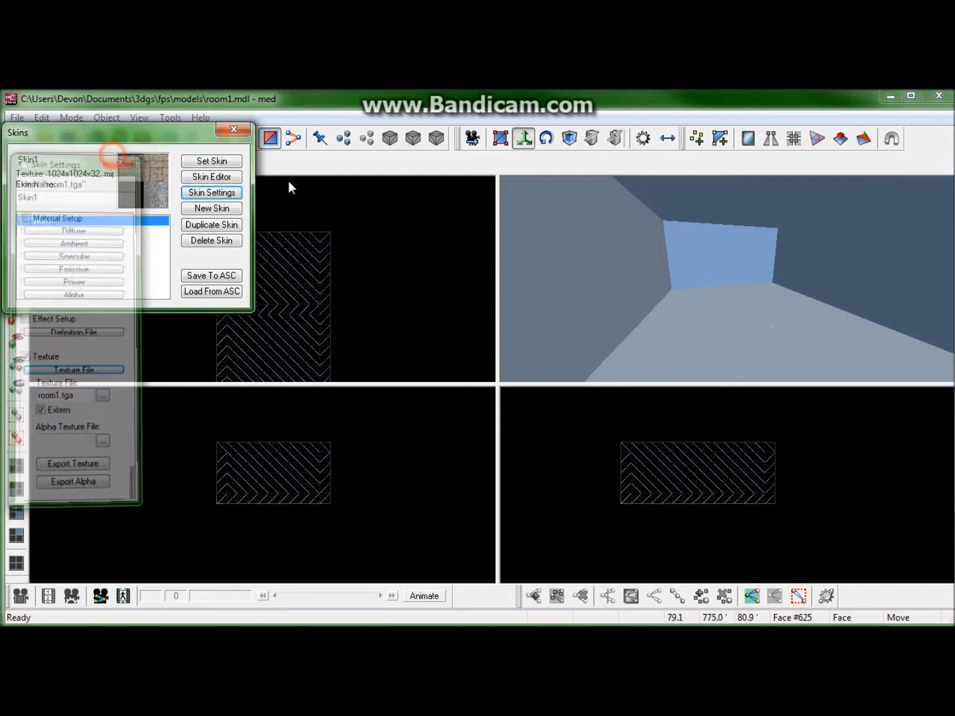
click(226, 130)
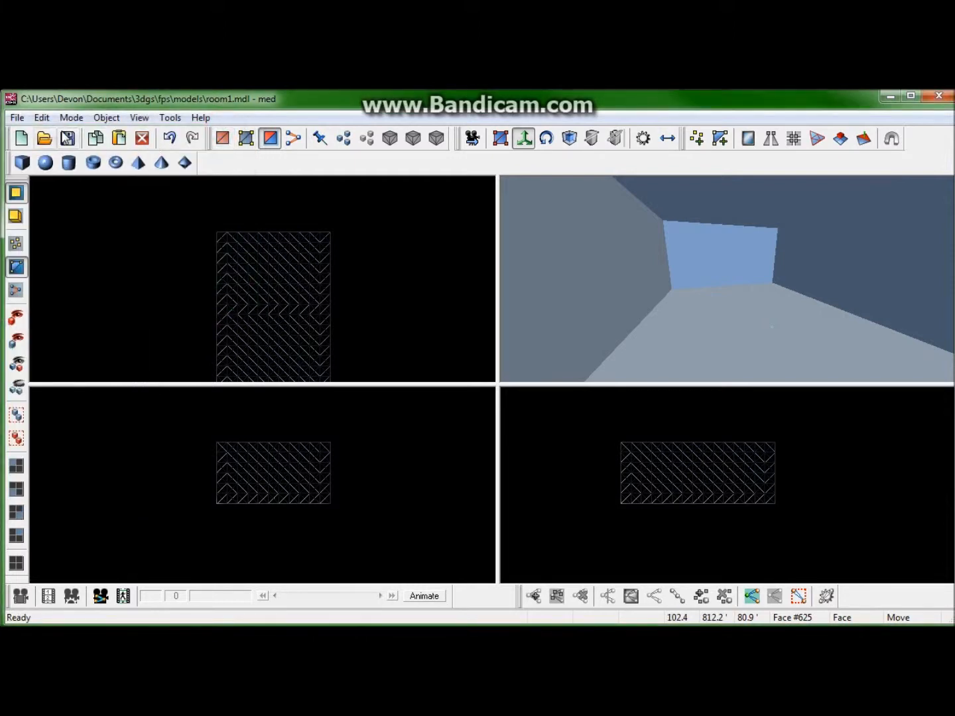
Display the room's textures in the 3D viewport and turn the view to inspect the walls, floor and ceiling.
click(106, 117)
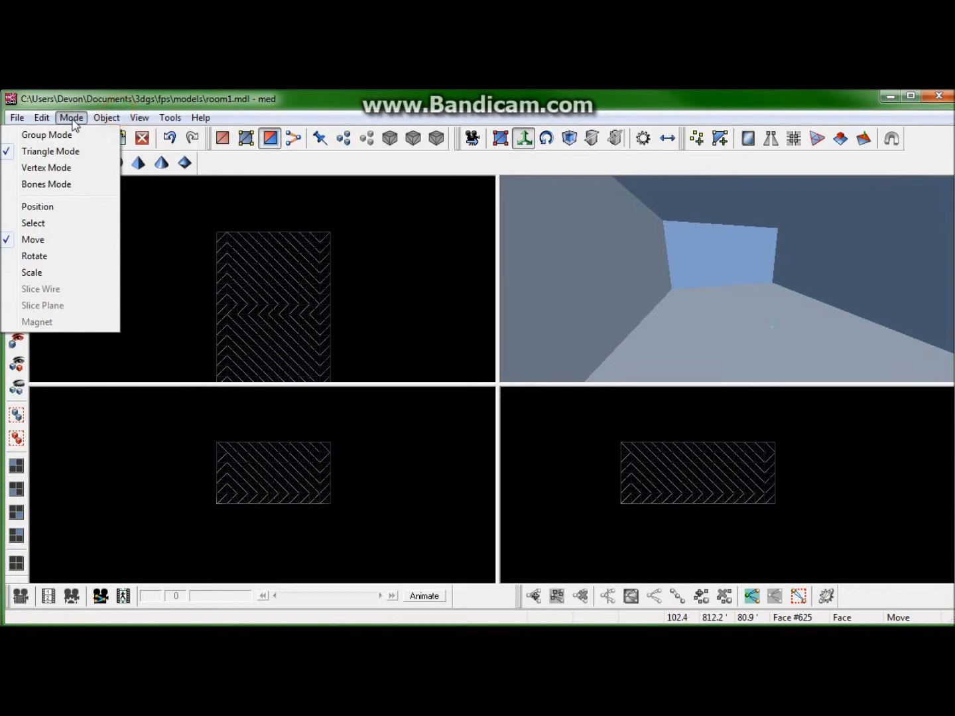
mouse_move(139, 117)
mouse_move(80, 262)
click(209, 310)
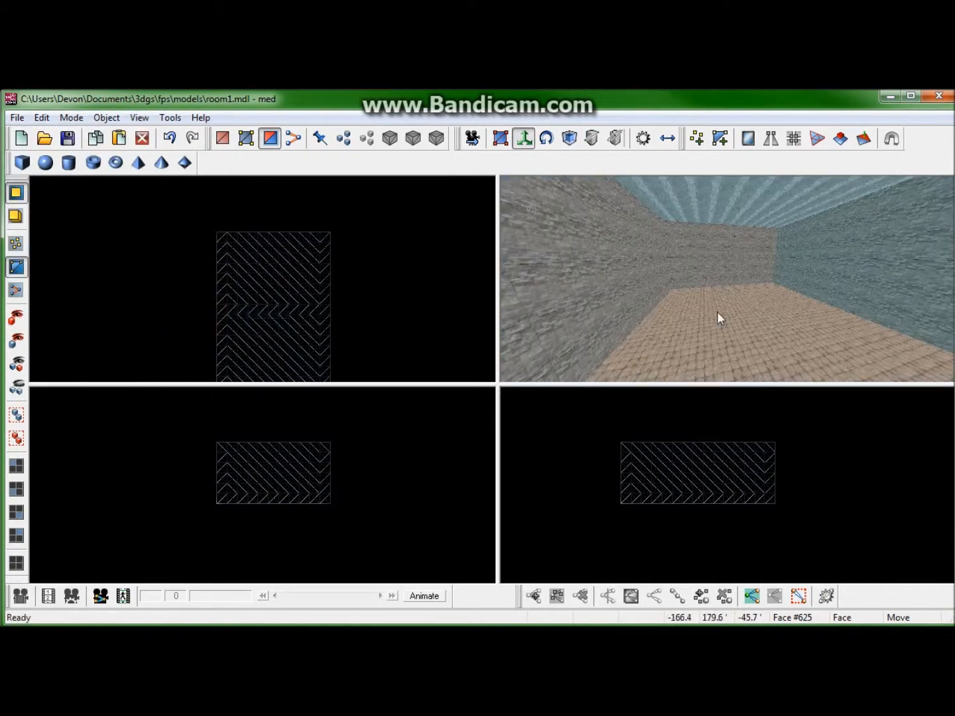
right_drag(627, 317, 723, 312)
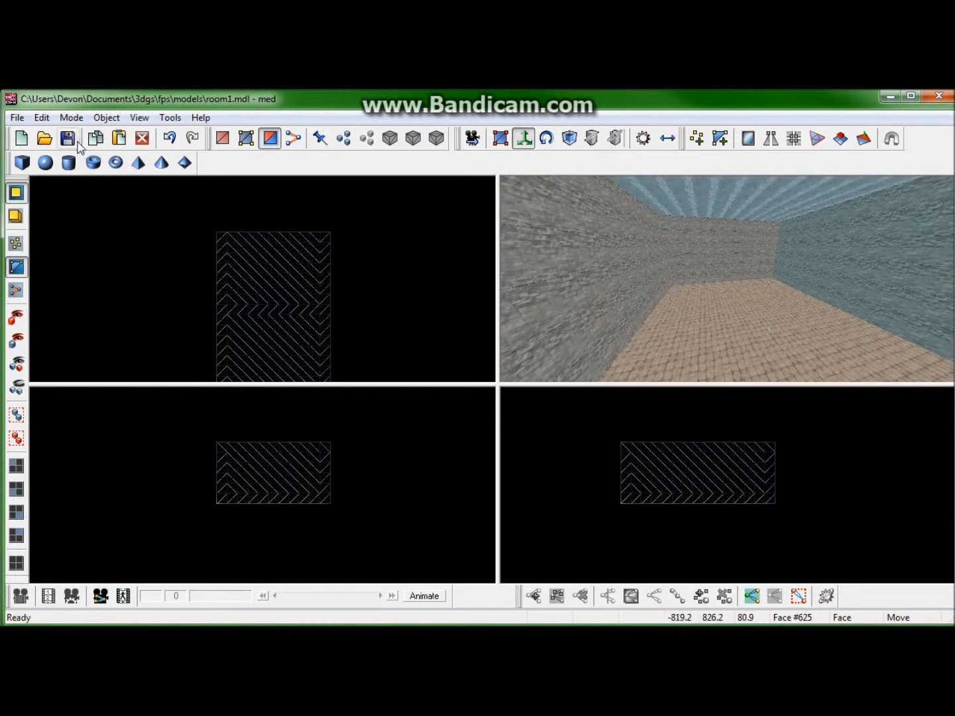
Switch to WED and reload the recent fps_main level.
key(alt+Tab)
key(Tab)
key(Tab)
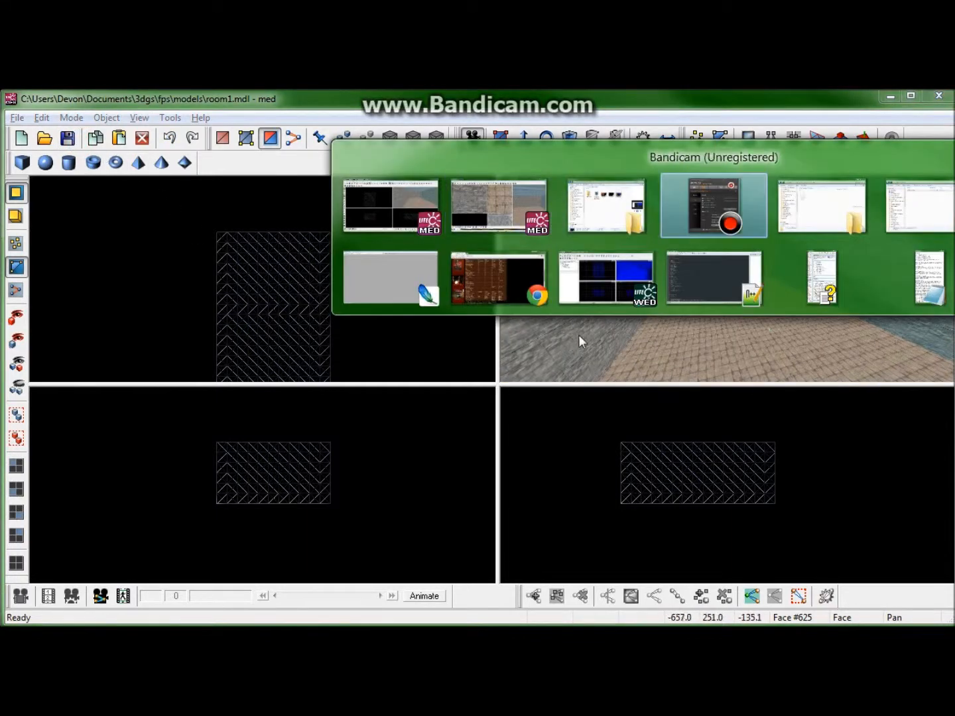
click(604, 291)
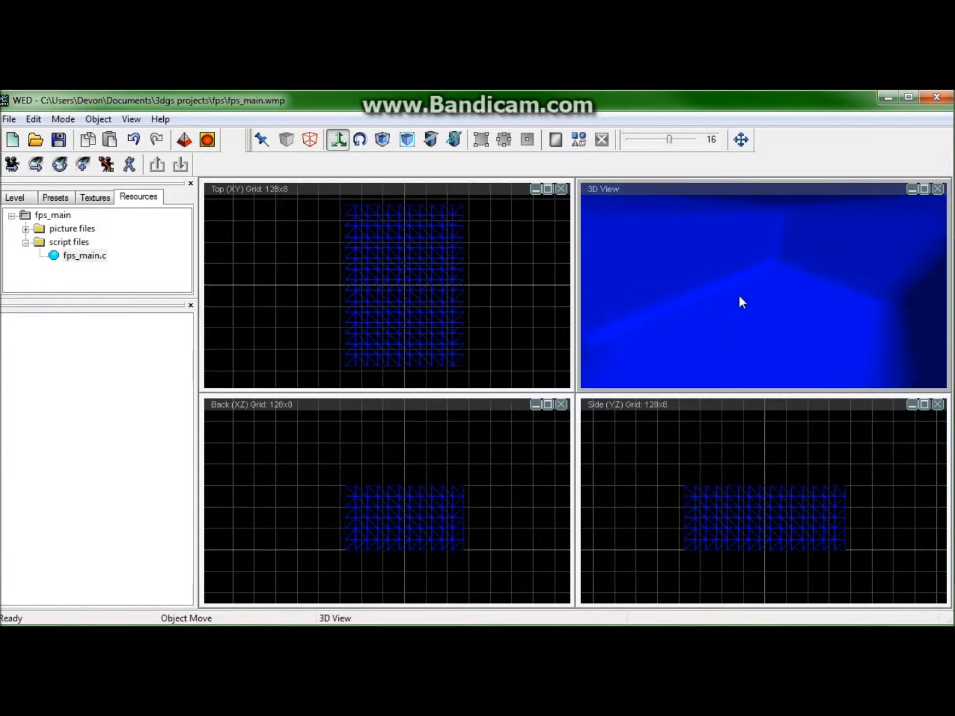
scroll(712, 312, up, 3)
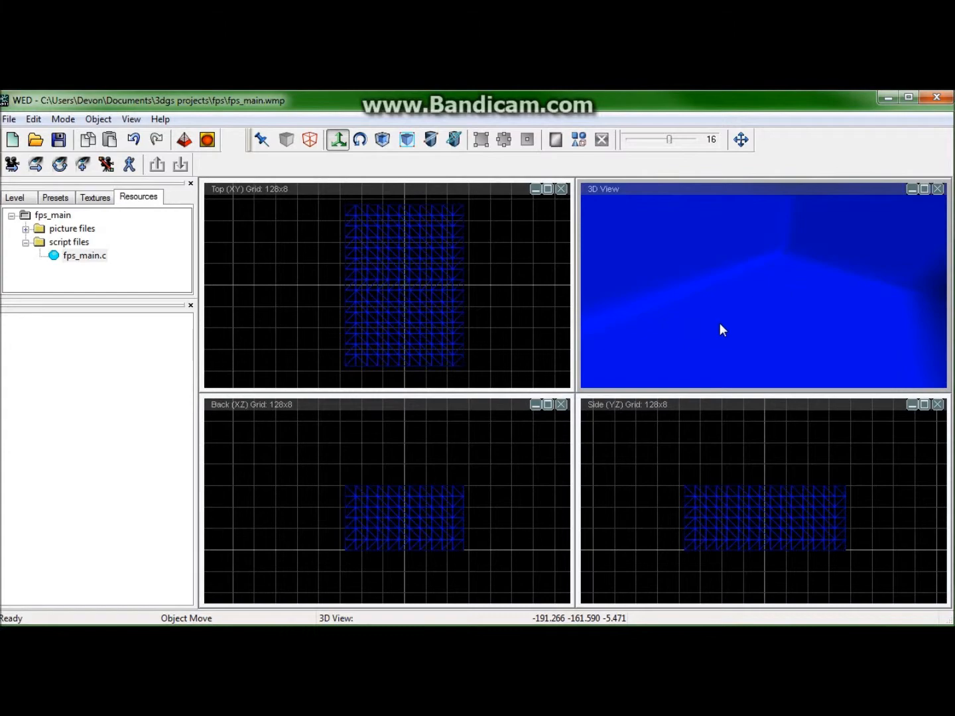
click(9, 119)
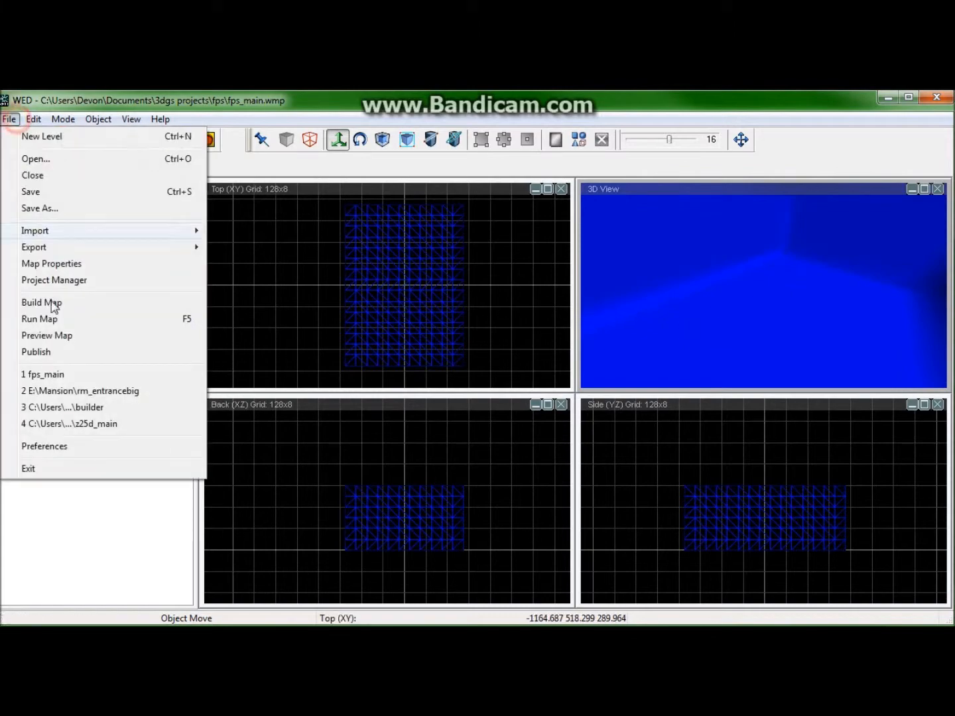
click(46, 375)
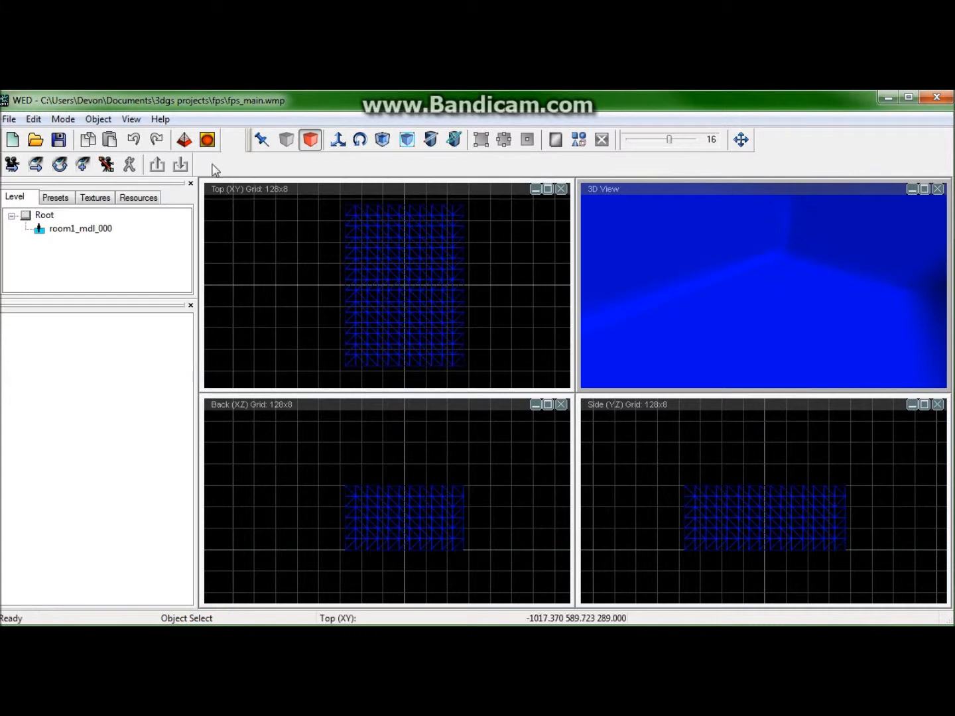
Set entity drawing in the 3D view to Default and then to Textured.
click(131, 120)
mouse_move(105, 281)
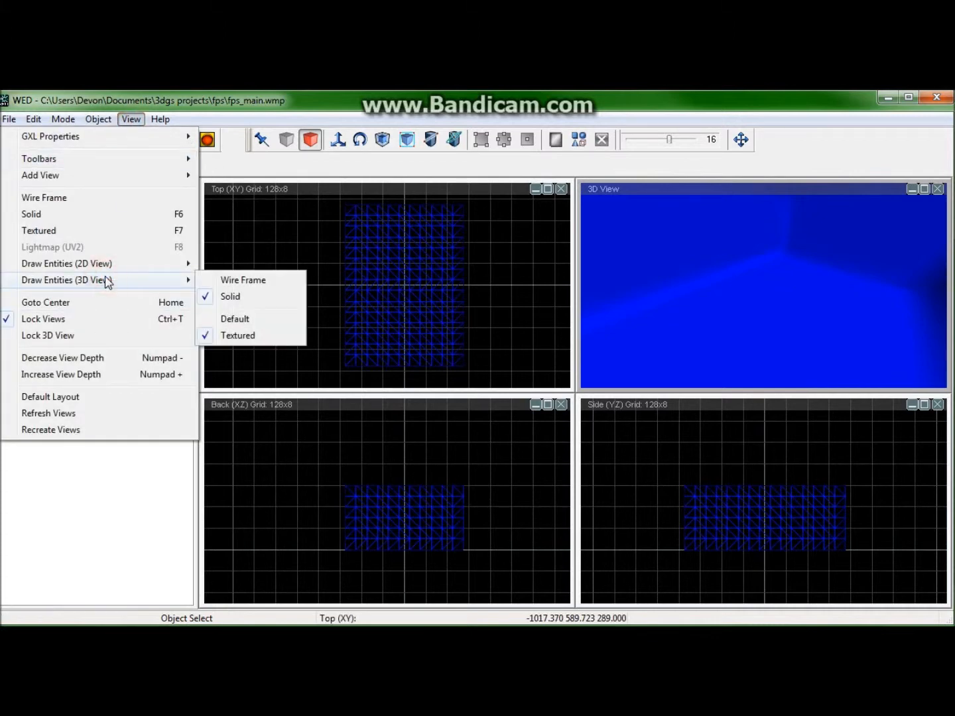
click(232, 318)
click(121, 120)
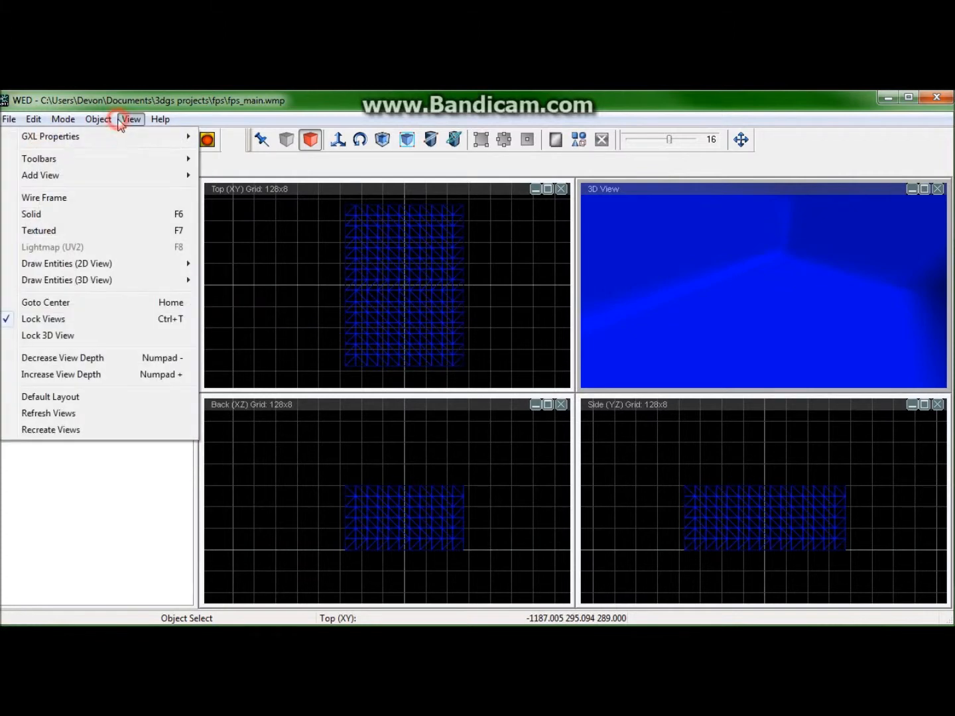
mouse_move(121, 280)
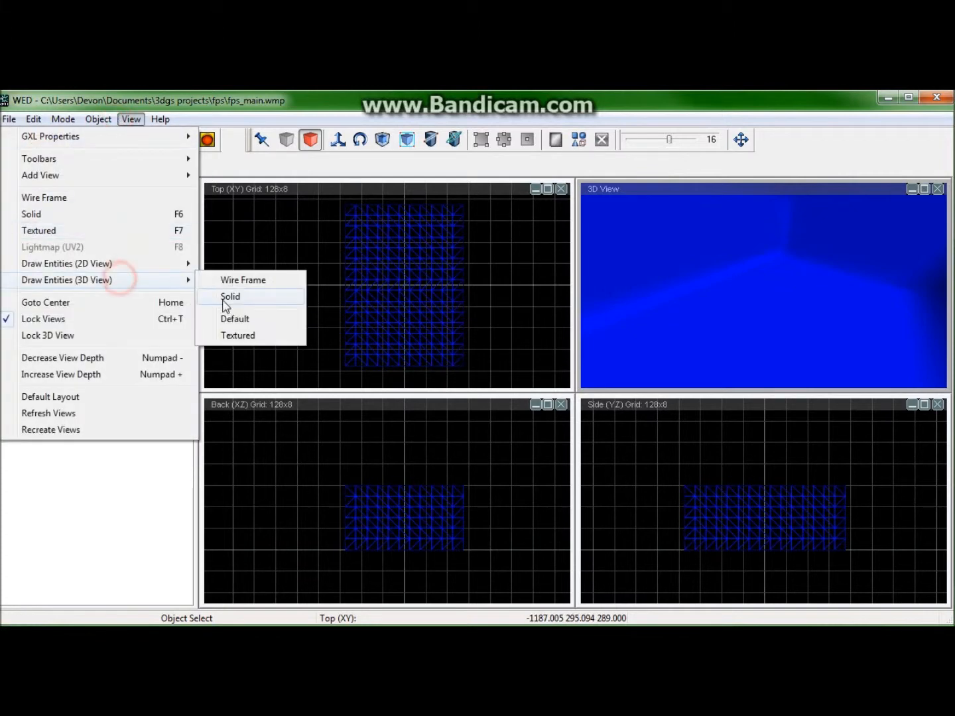
click(247, 335)
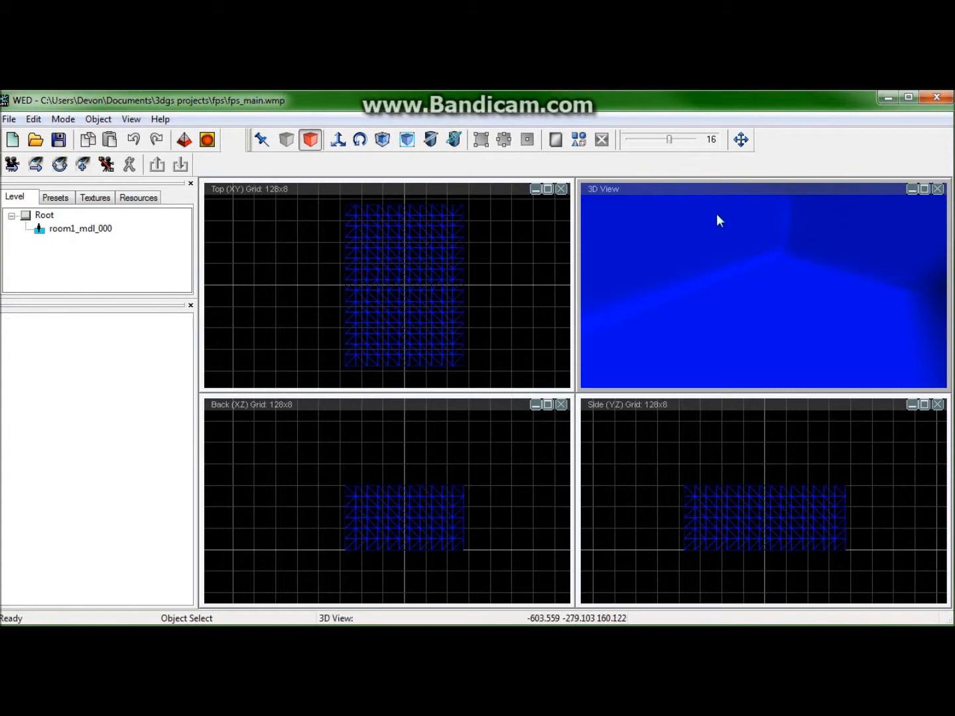
Close WED, minimize the windows covering the project folder, and reopen the fps_main level from there.
click(930, 102)
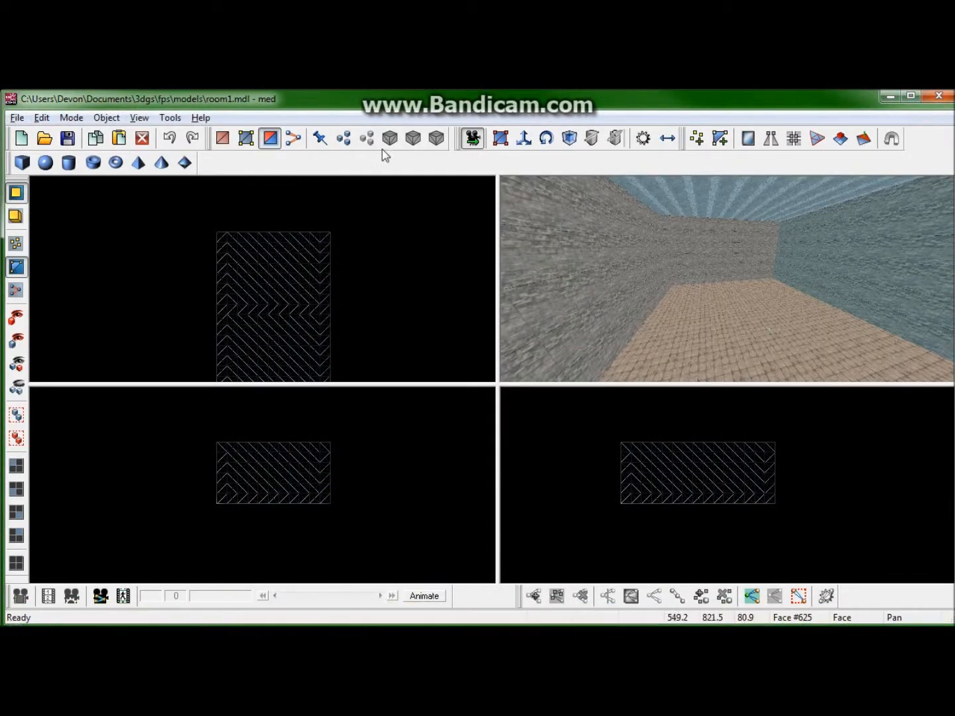
click(891, 96)
click(890, 95)
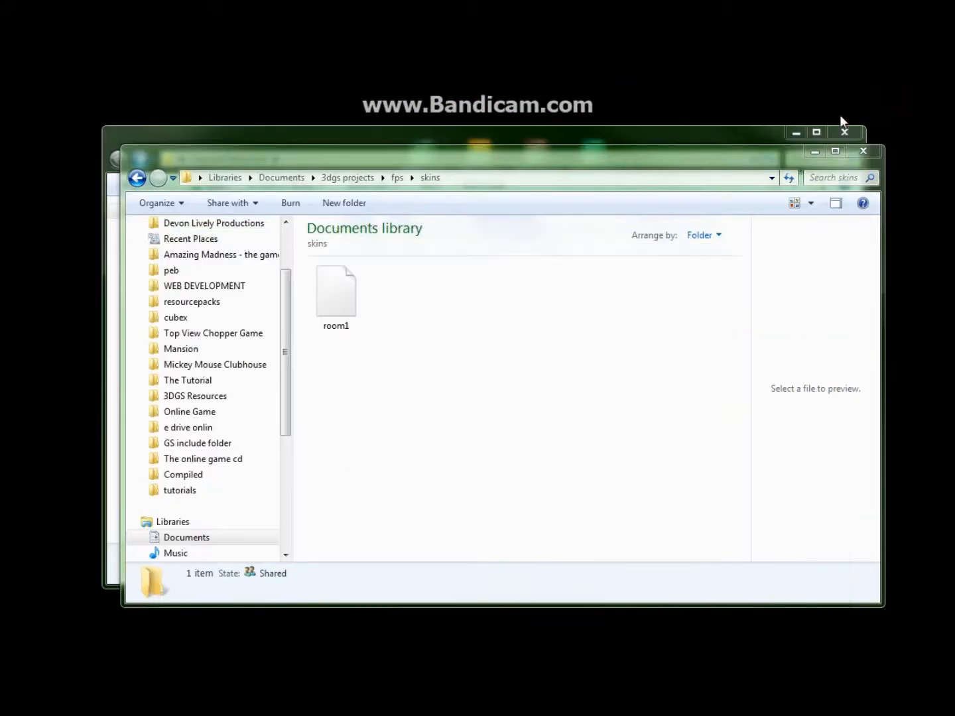
click(819, 152)
click(795, 132)
double_click(420, 162)
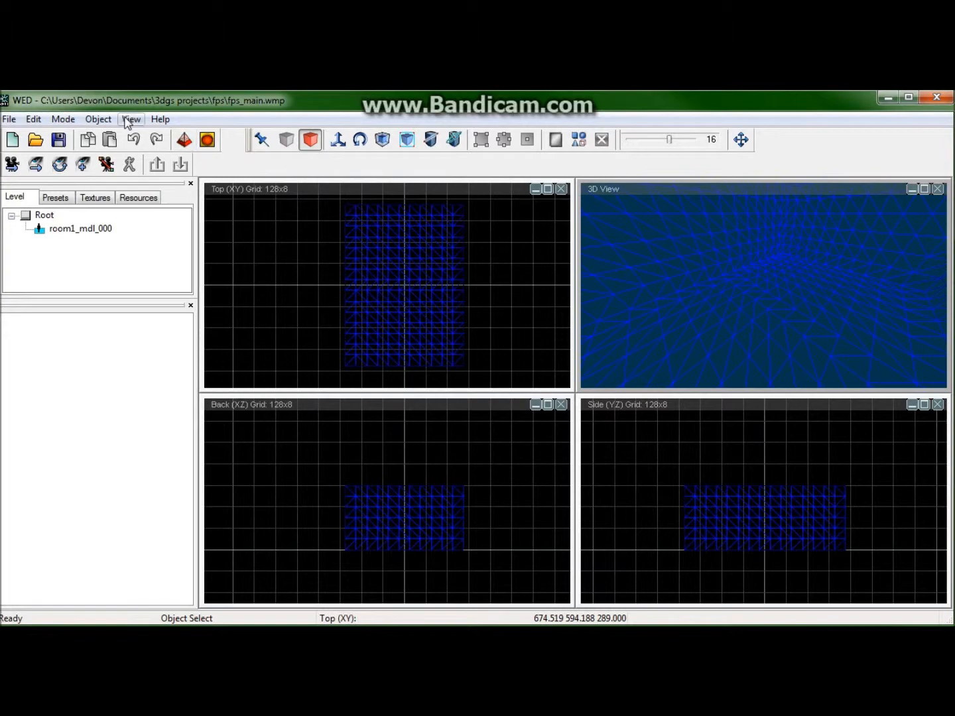
Switch to MED and save the room model over room1 in the 3dgs projects\fps\models folder as an MDL7 file.
key(alt+Tab)
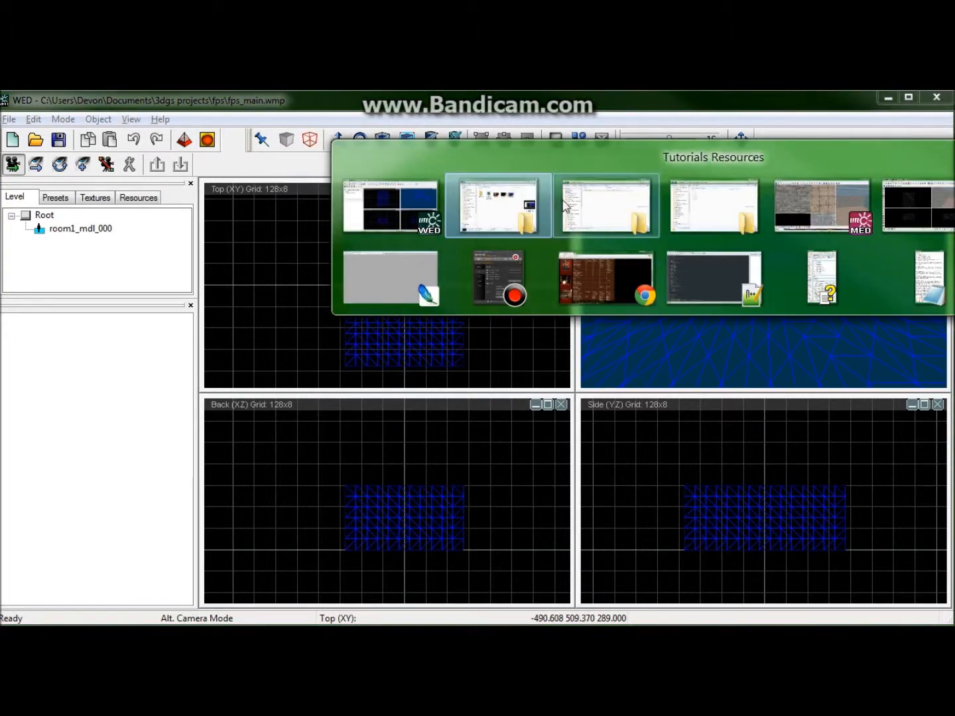
click(923, 214)
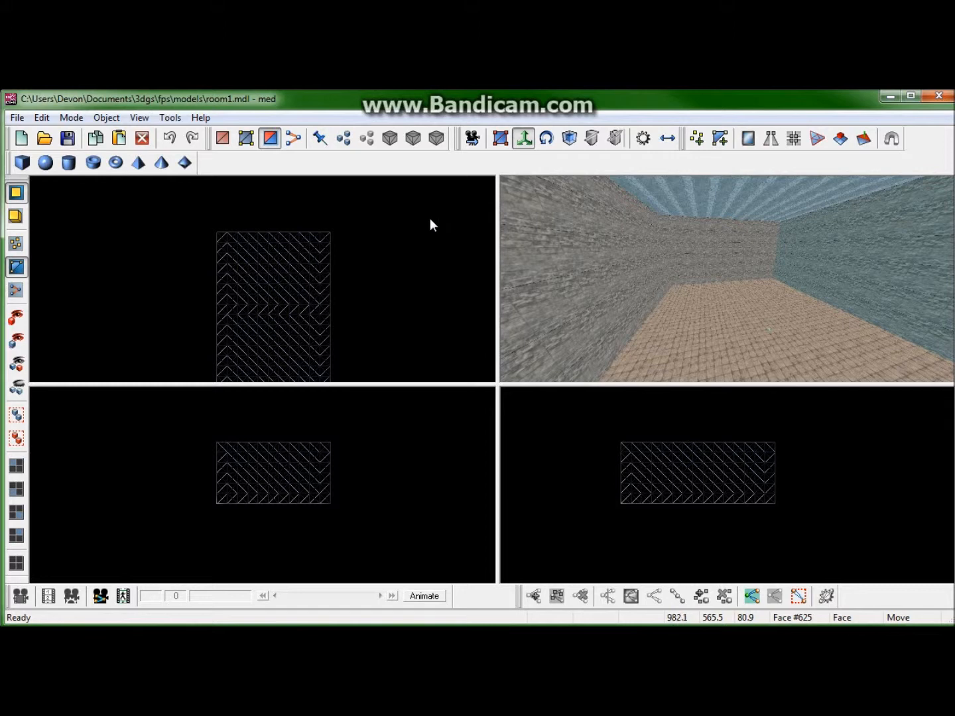
click(16, 117)
click(28, 198)
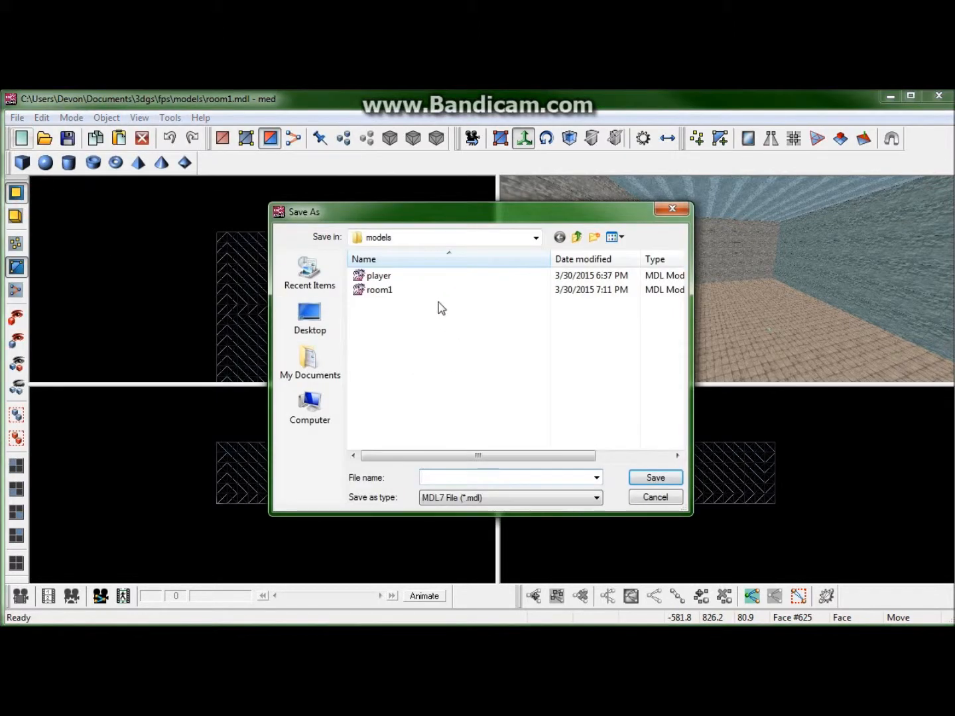
click(576, 238)
click(577, 238)
click(575, 239)
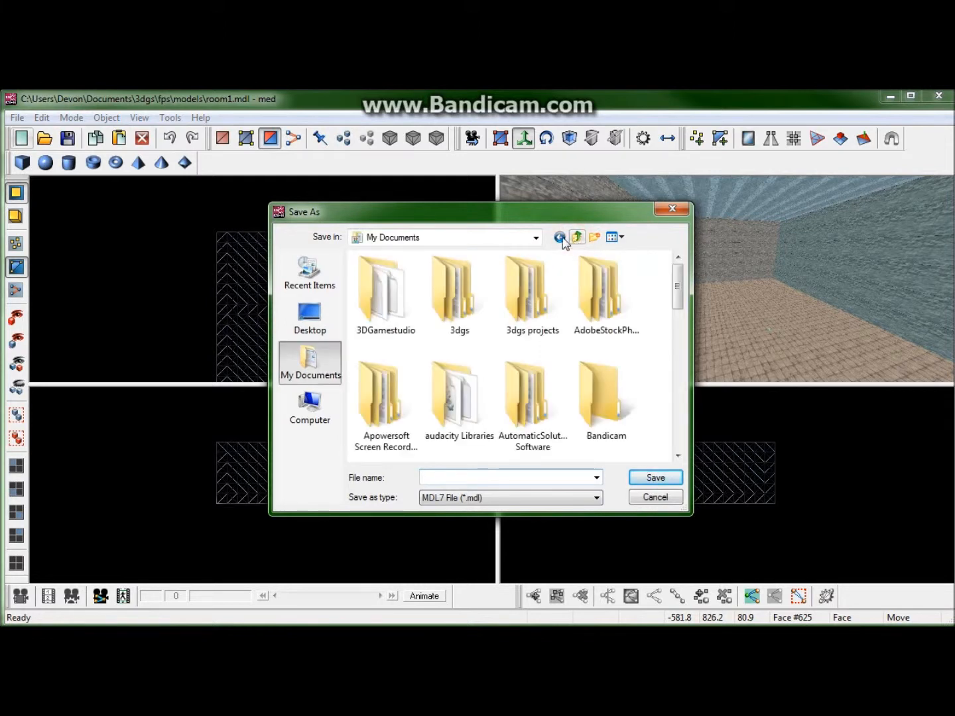
click(538, 317)
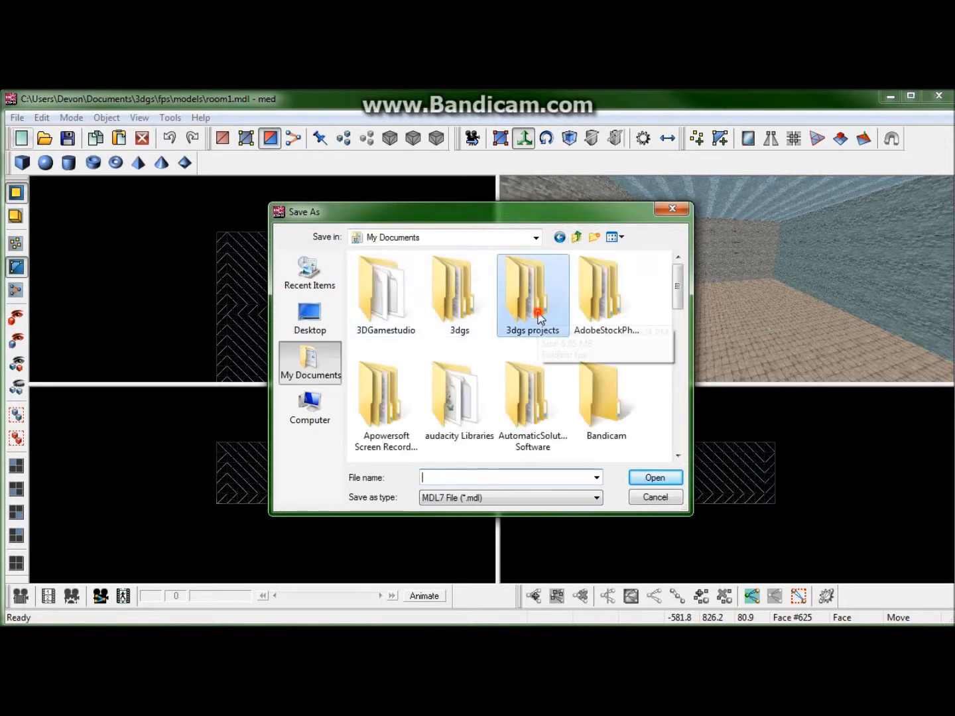
double_click(538, 317)
double_click(376, 276)
click(373, 292)
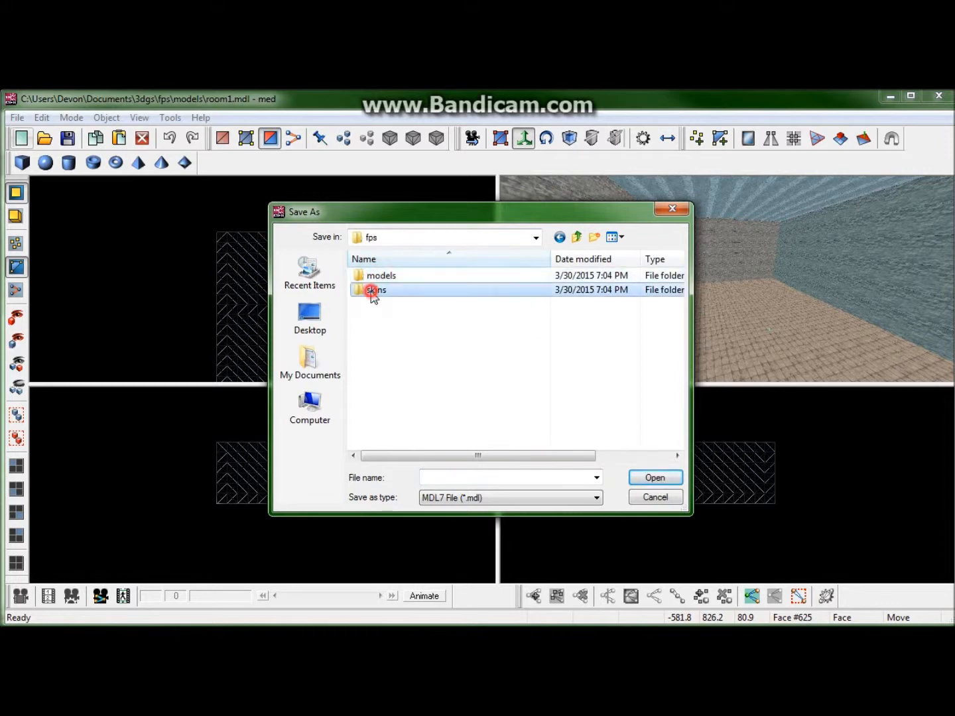
double_click(370, 275)
click(386, 297)
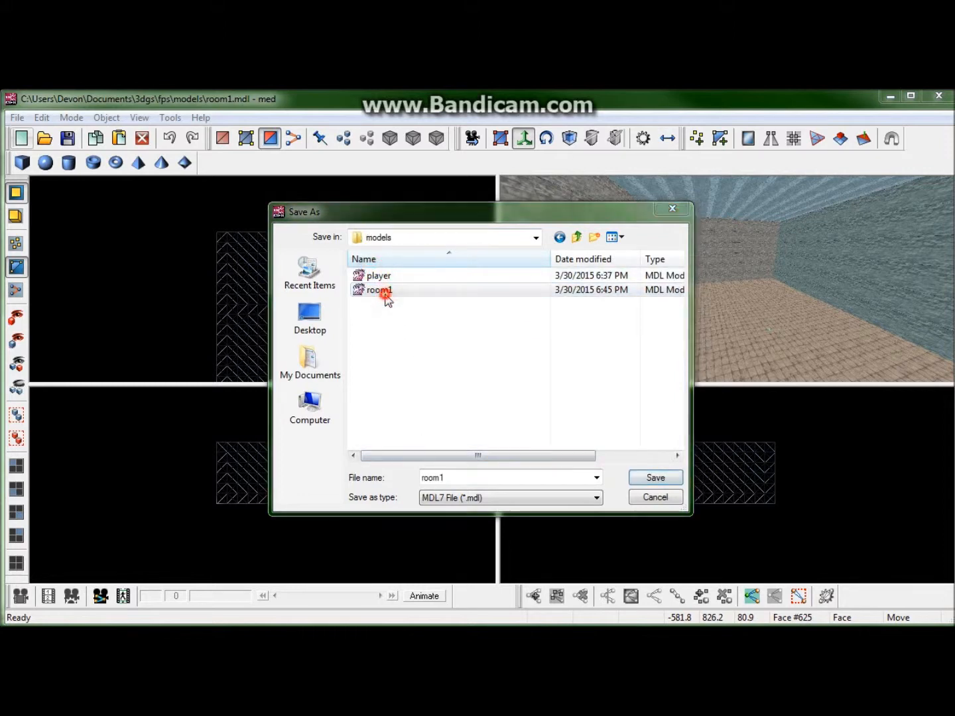
double_click(386, 297)
click(751, 237)
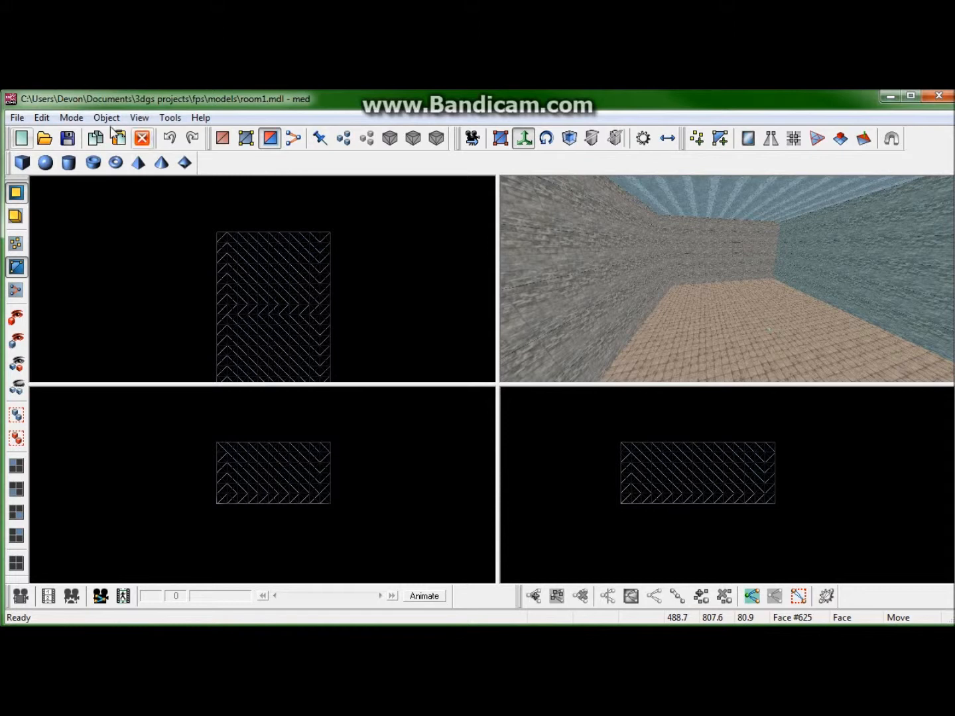
Return to WED and load the fps_main level again to refresh the room model.
click(45, 138)
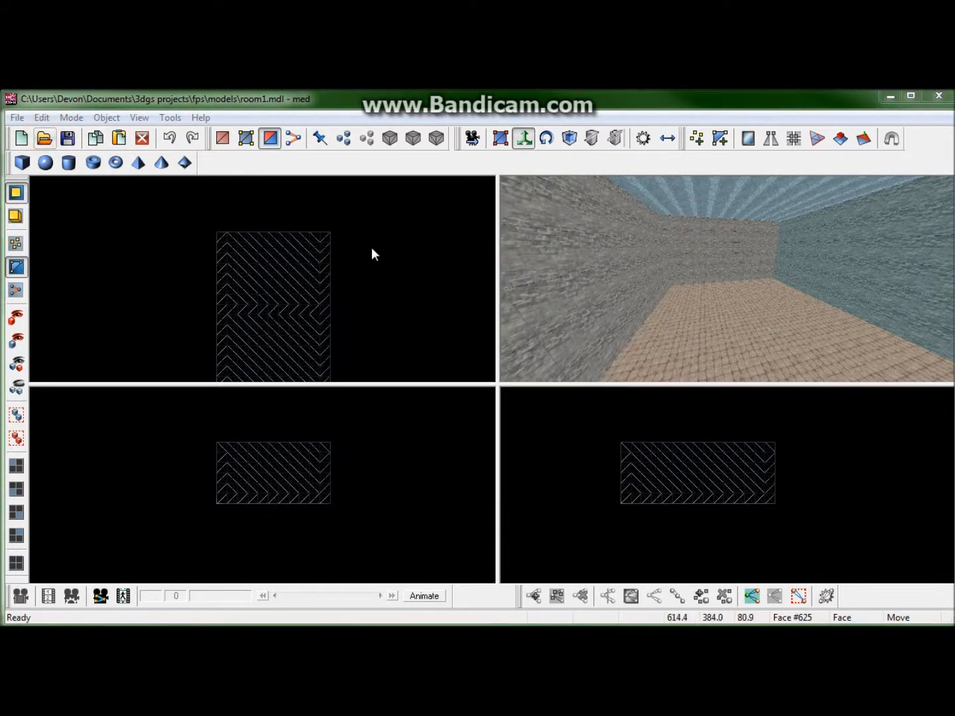
right_drag(351, 278, 357, 244)
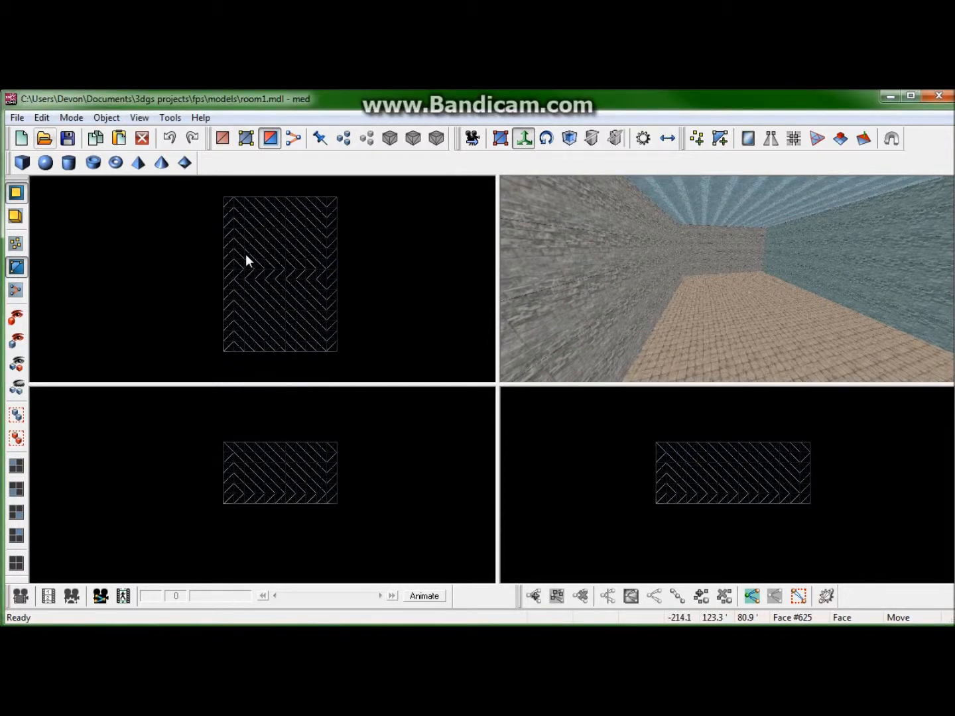
key(alt+Tab)
click(513, 216)
right_drag(686, 315, 709, 301)
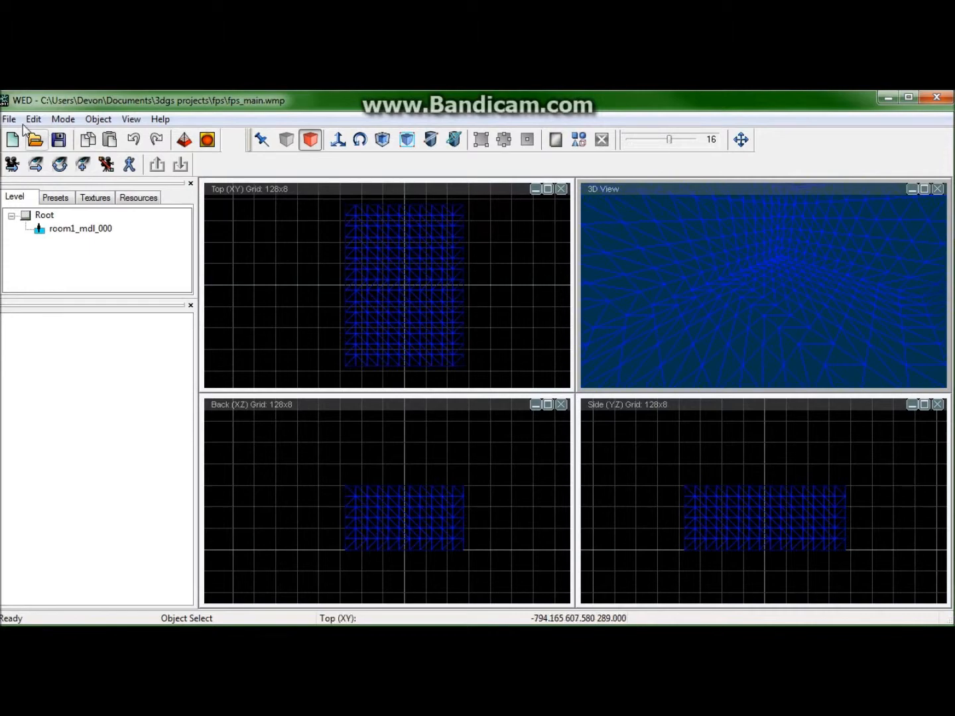
click(9, 118)
click(63, 375)
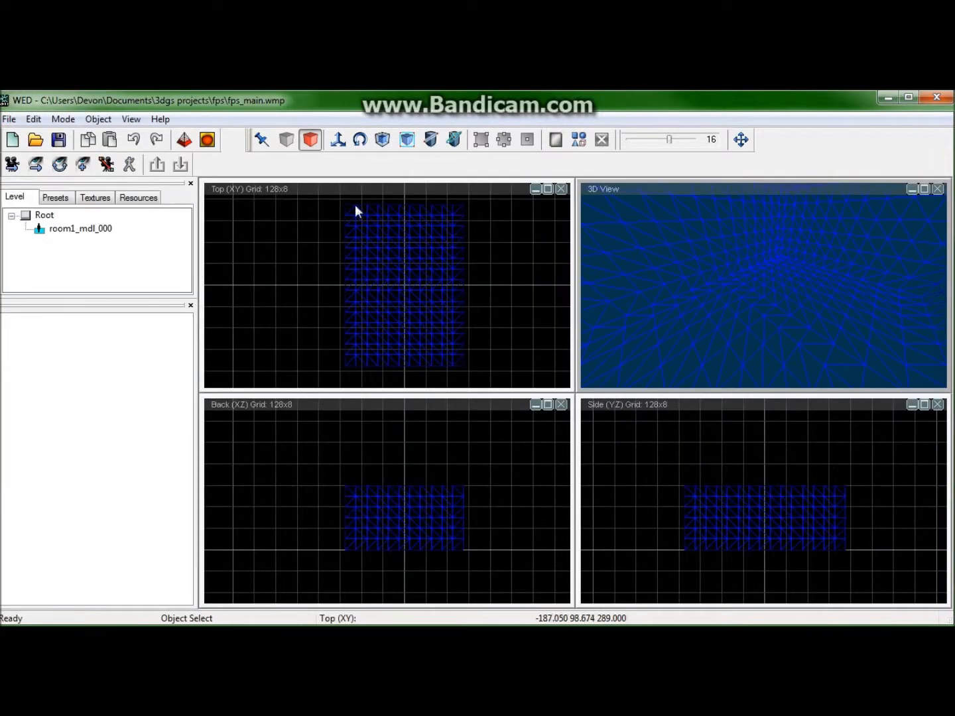
Set entity drawing in the 3D view to Solid and look around the room.
click(131, 119)
mouse_move(124, 282)
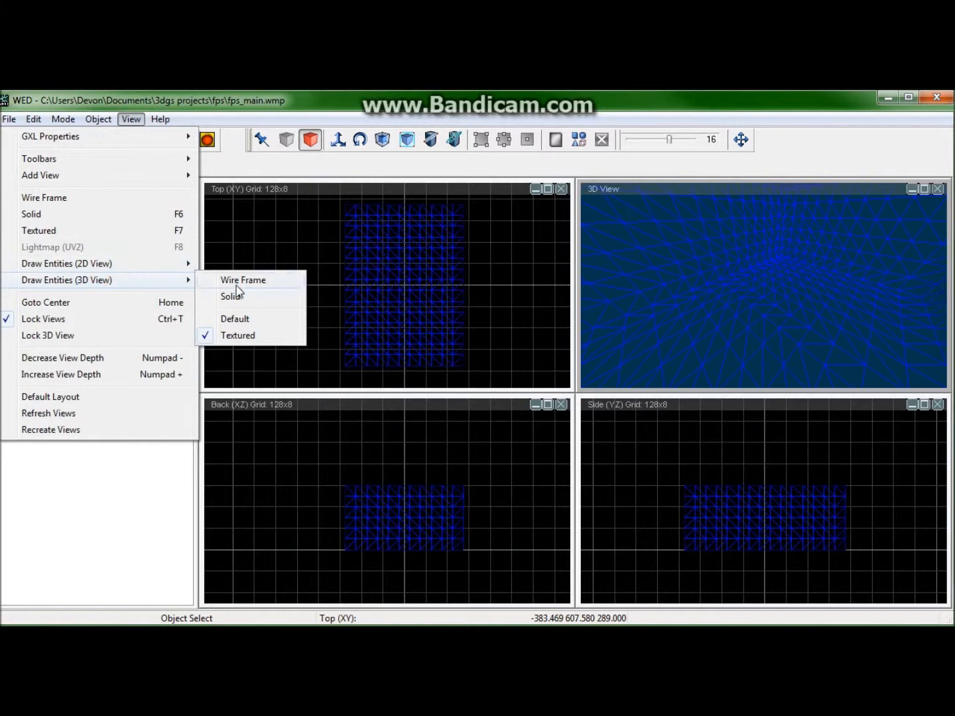
click(253, 297)
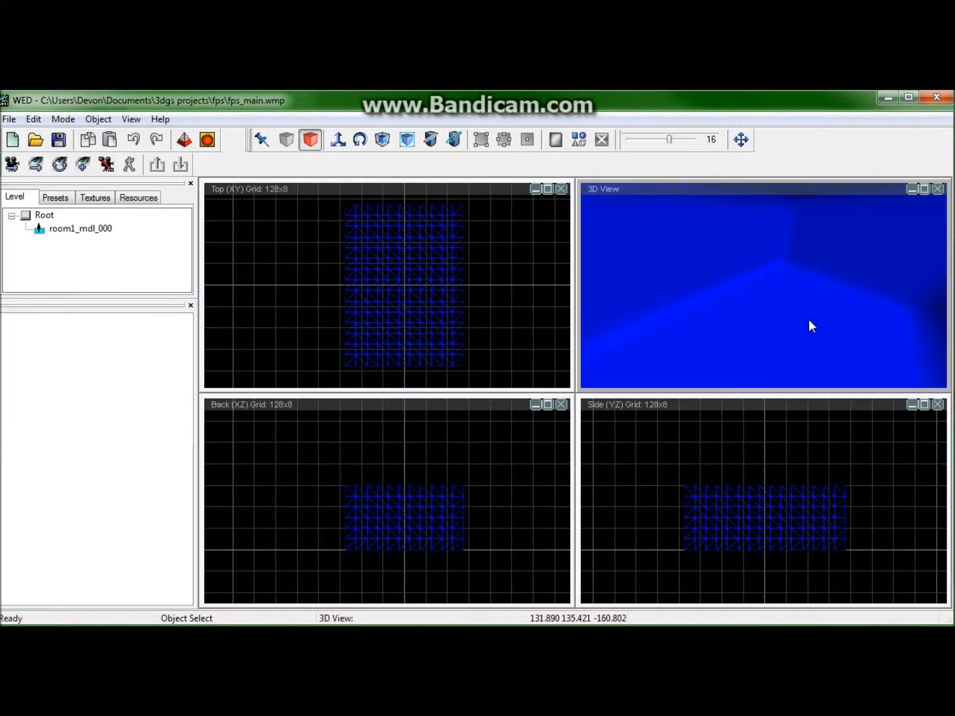
right_drag(503, 268, 465, 276)
mouse_move(696, 290)
right_down()
mouse_move(704, 218)
mouse_move(711, 296)
right_up()
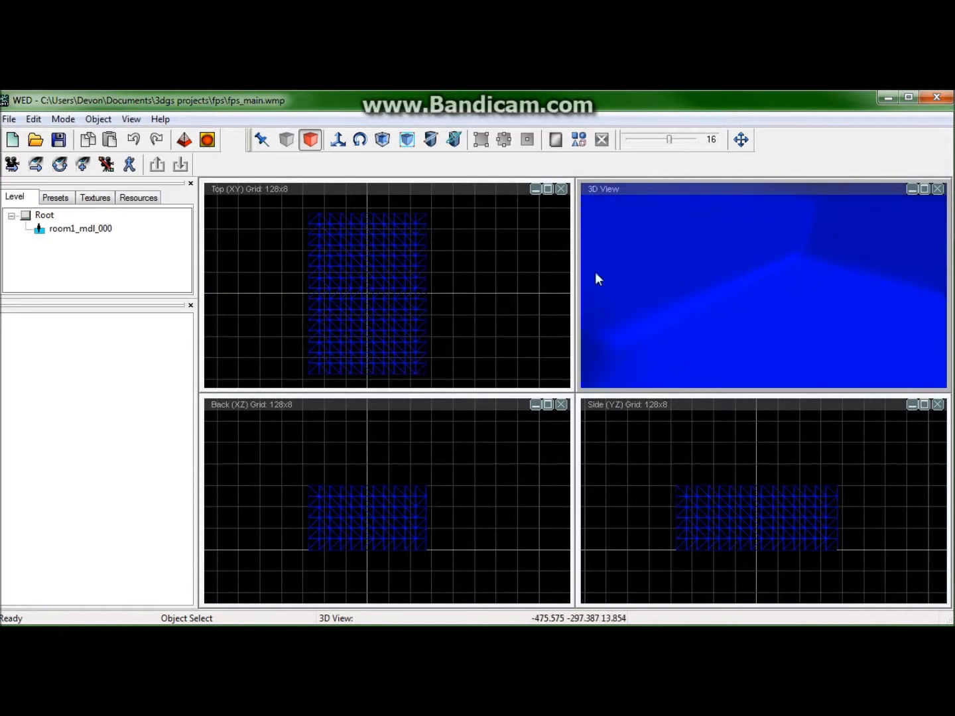
Switch to MED, revise Skin1's settings for the room model, and close the skin manager.
click(12, 163)
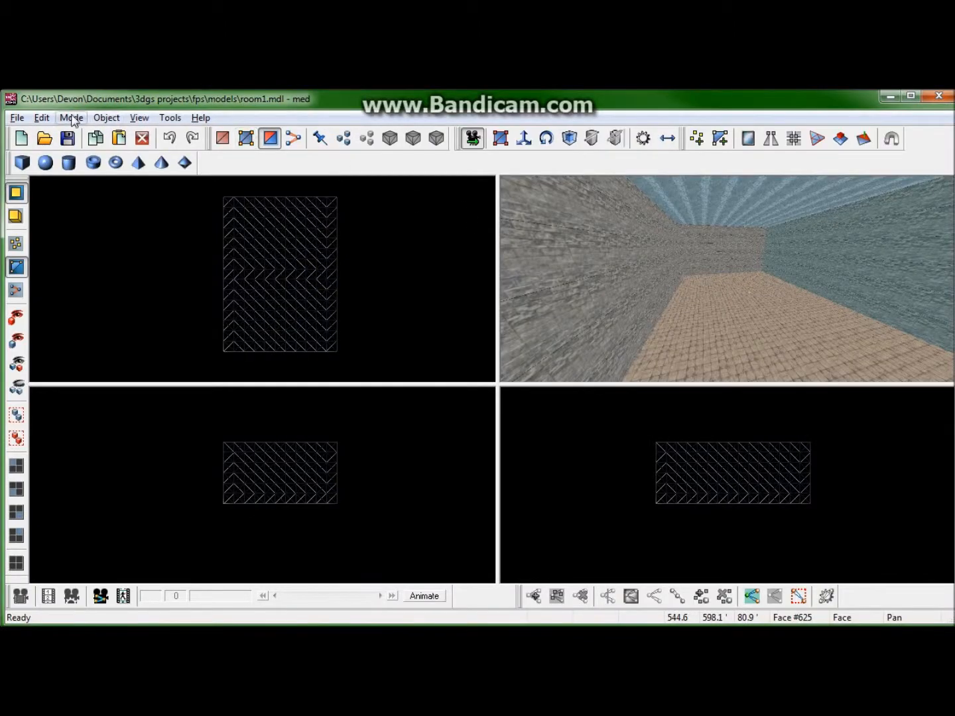
click(68, 120)
mouse_move(106, 118)
click(93, 189)
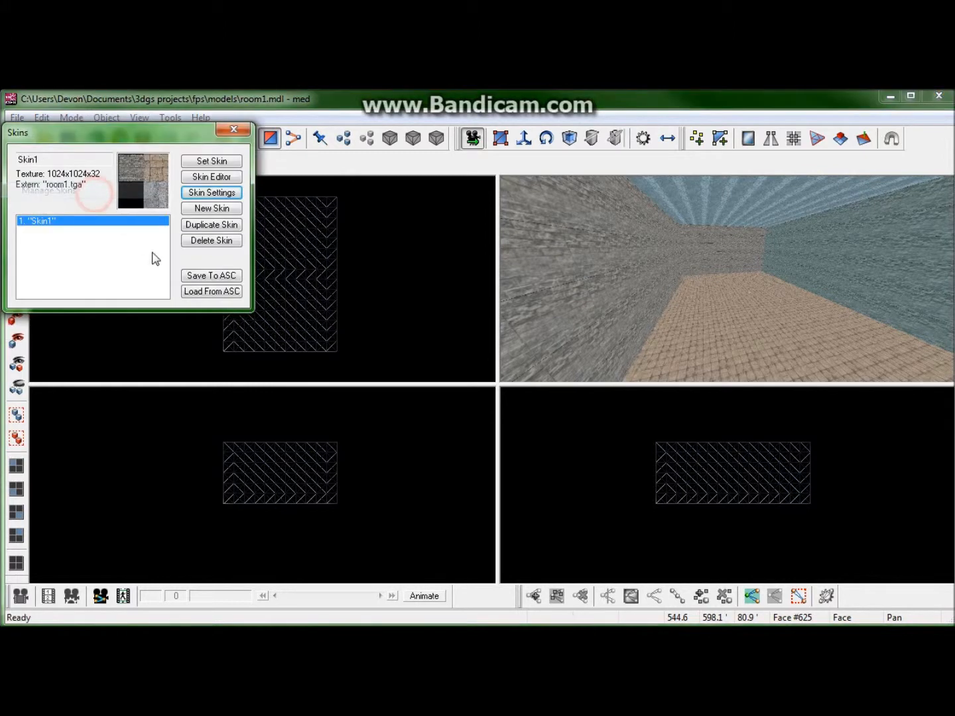
click(211, 196)
click(57, 411)
click(225, 131)
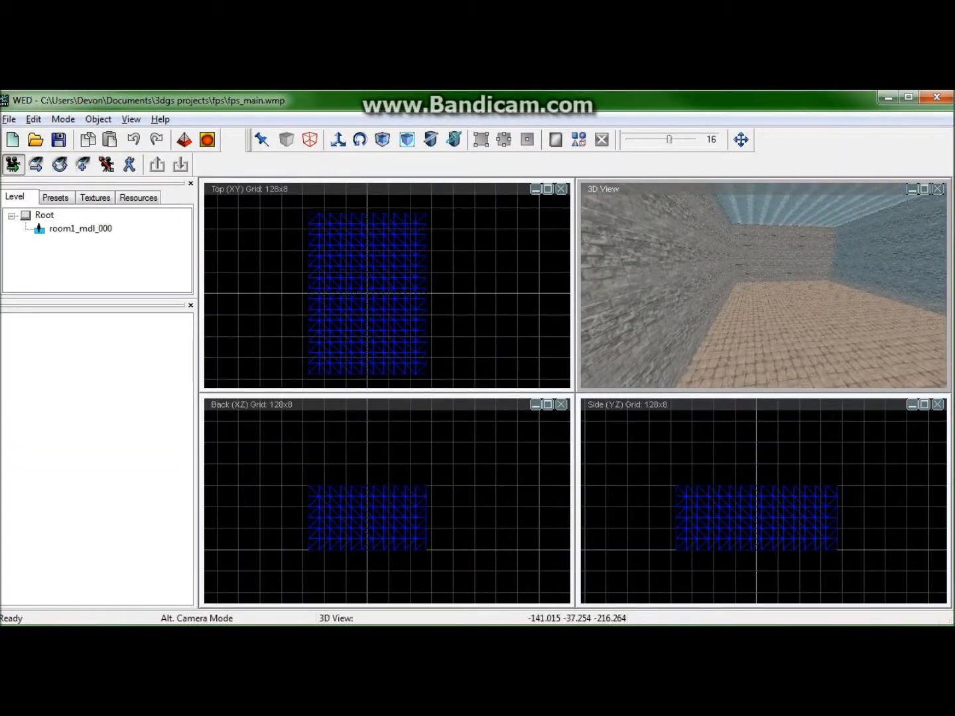
Turn WED's 3D view to examine the textures on the room's walls, floor and ceiling.
click(338, 139)
right_drag(776, 280, 868, 294)
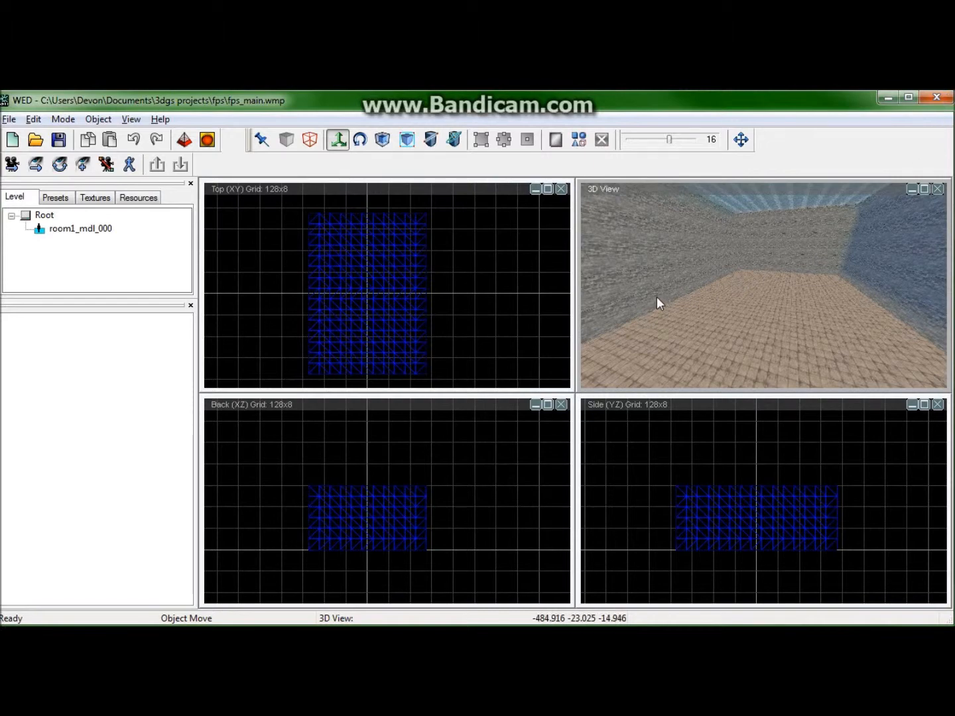
click(12, 164)
key(alt+Tab)
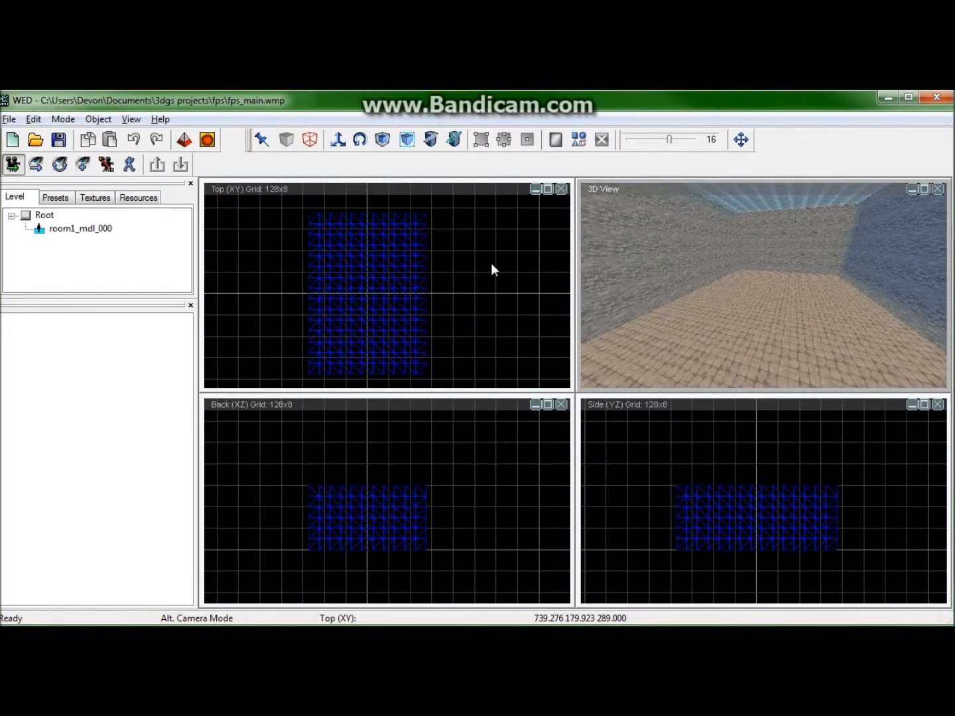
Add player.mdl from the fps project's models folder to the level, inside the room.
scroll(490, 268, up, 5)
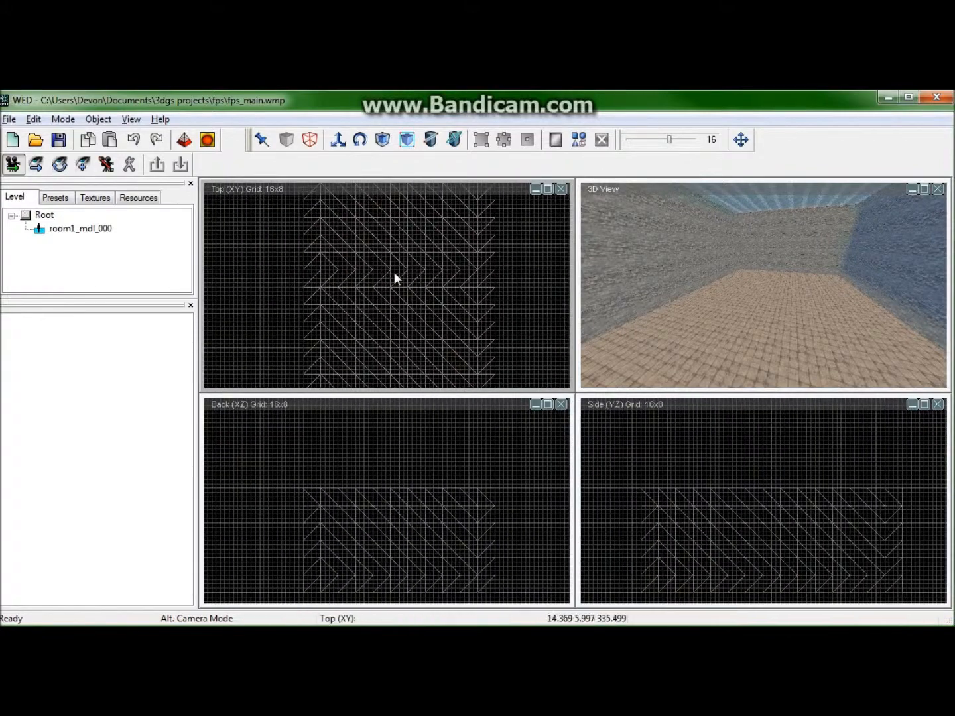
right_click(396, 279)
mouse_move(431, 290)
click(316, 437)
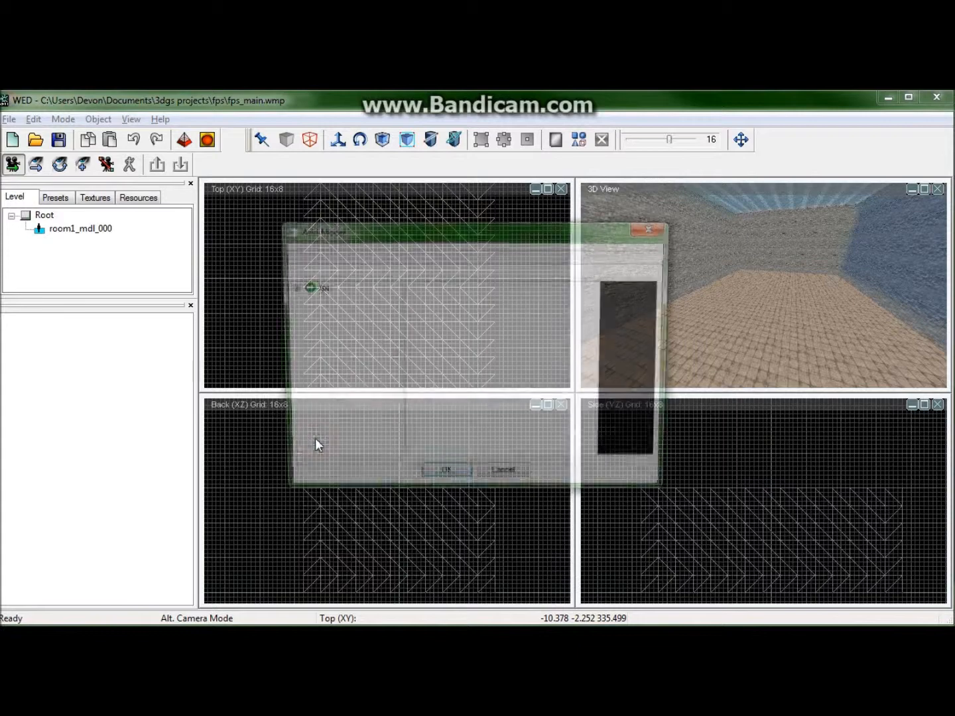
click(317, 287)
click(289, 287)
click(338, 299)
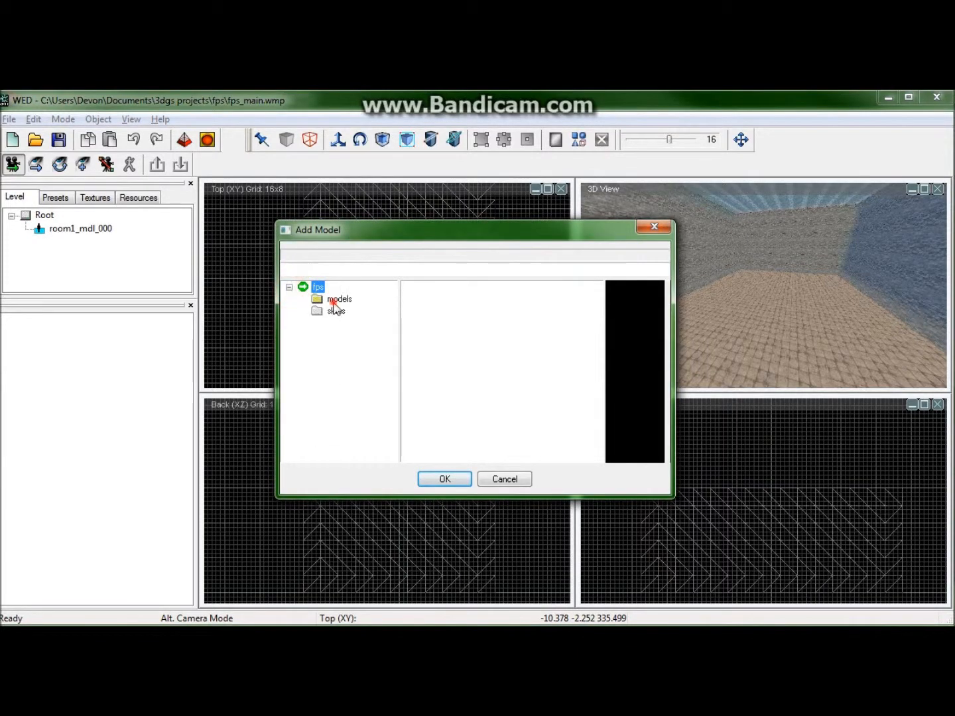
click(421, 286)
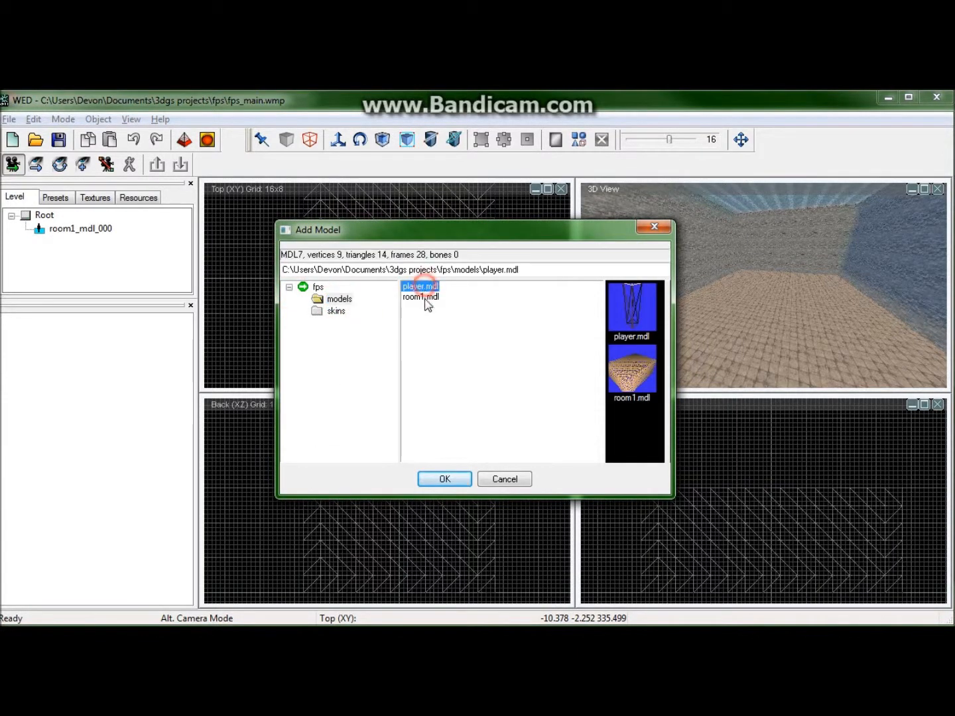
click(456, 484)
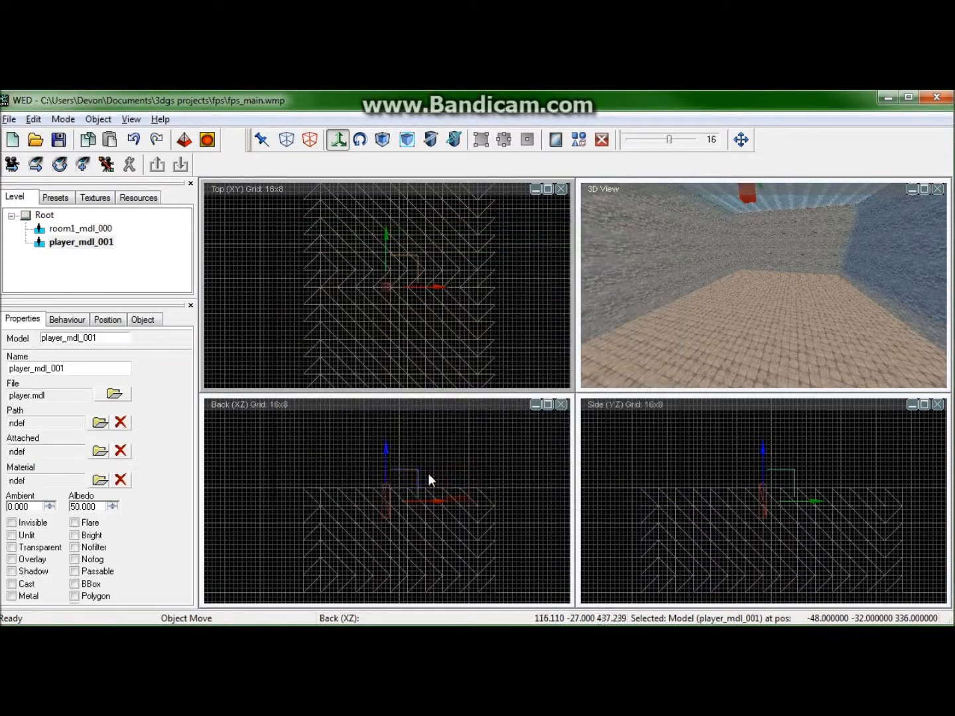
Move the player model down to the room's floor at position 0, -32, 64 and build the level.
right_drag(442, 554, 438, 529)
scroll(441, 554, up, 3)
right_drag(382, 479, 347, 425)
drag(357, 434, 380, 562)
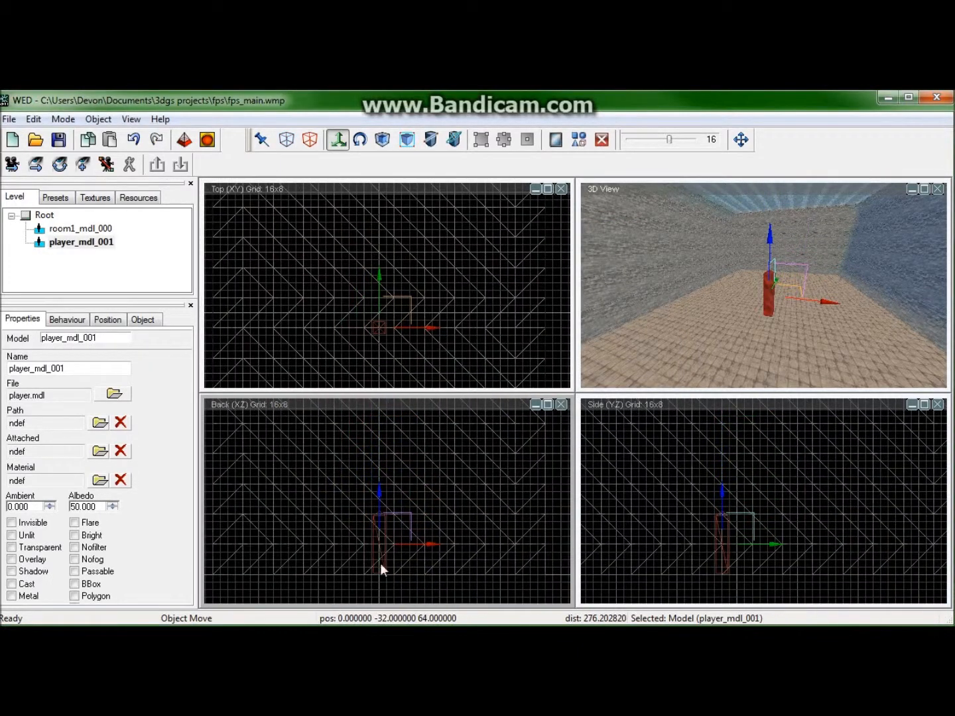
click(185, 140)
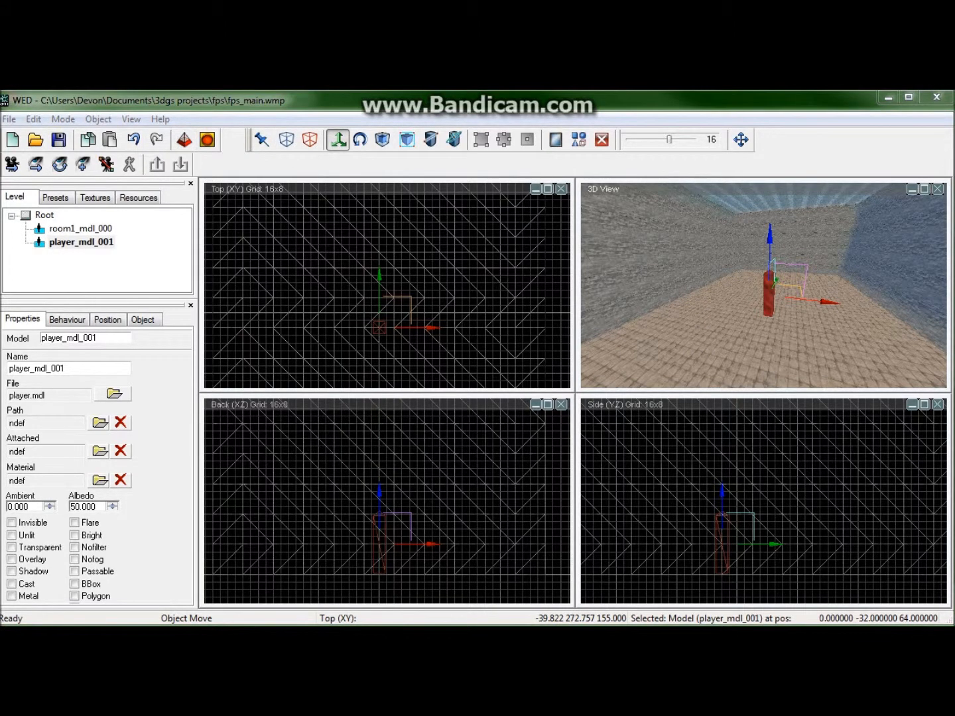
click(559, 298)
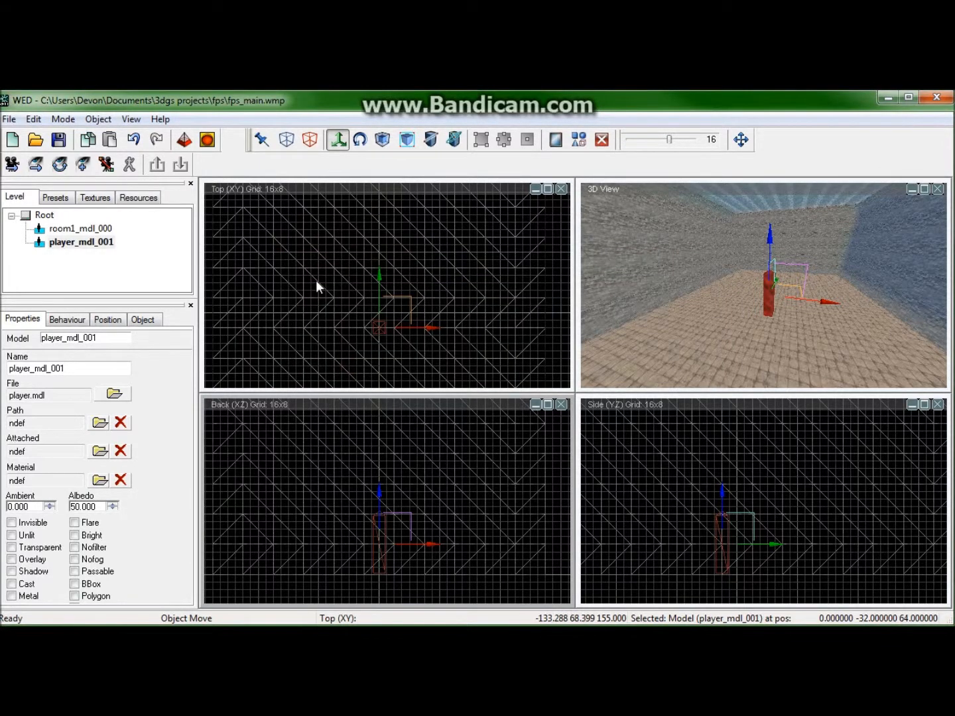
Open the project's fps_main.c script in the Script Editor and place the cursor on its empty second line.
click(137, 197)
click(25, 242)
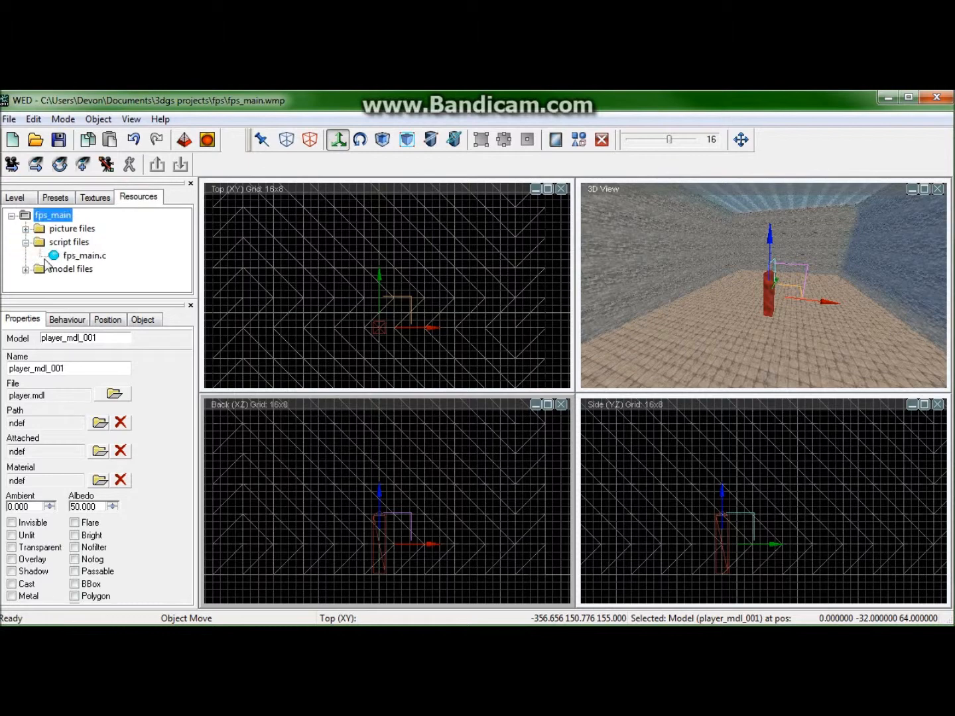
double_click(83, 258)
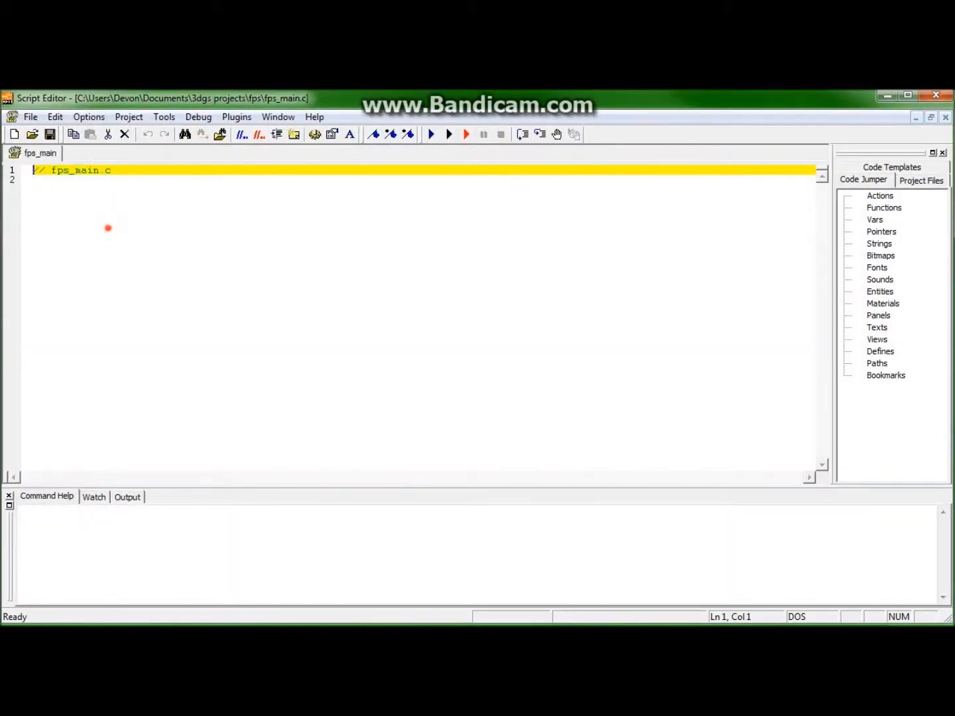
click(108, 228)
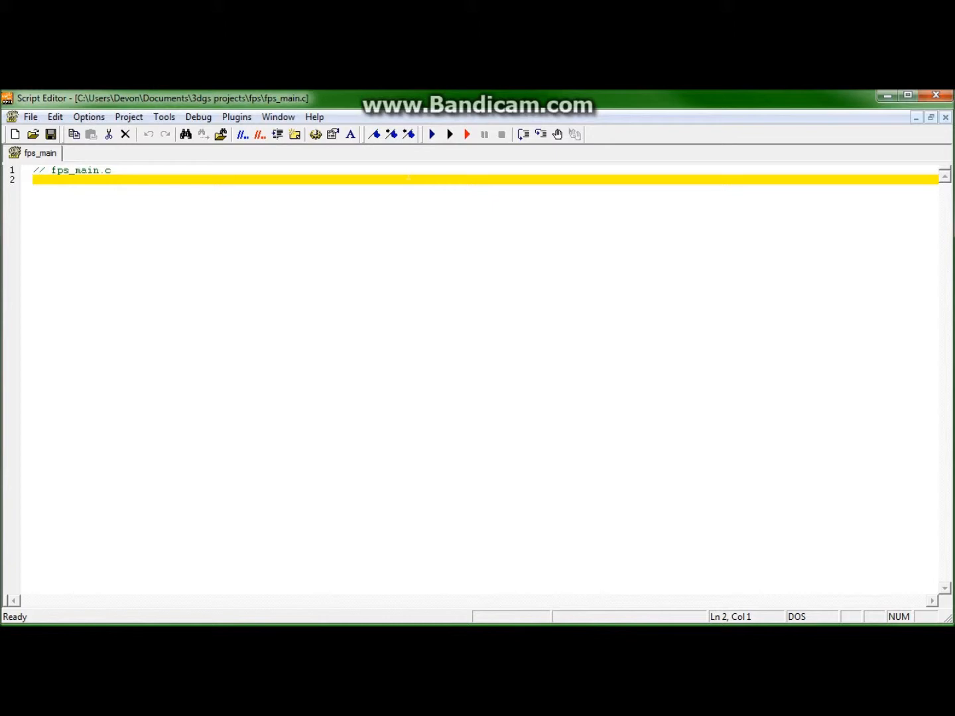
Switch to WED to examine the player model's placement in the room, and return to the Script Editor.
key(alt+Tab)
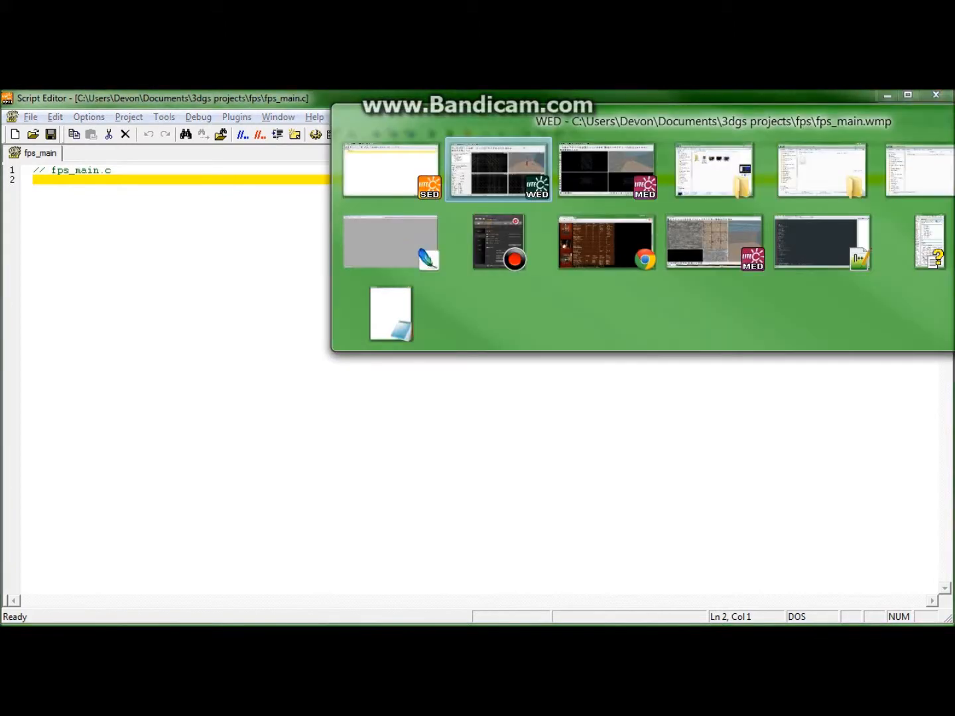
right_drag(432, 281, 508, 240)
scroll(469, 262, down, 2)
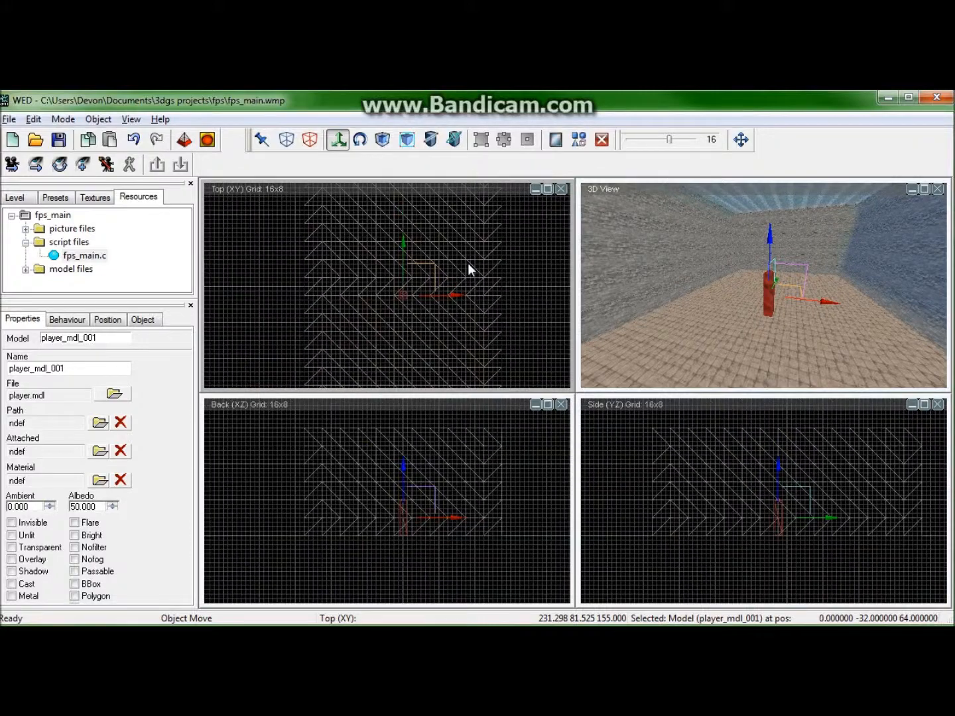
scroll(468, 263, down, 2)
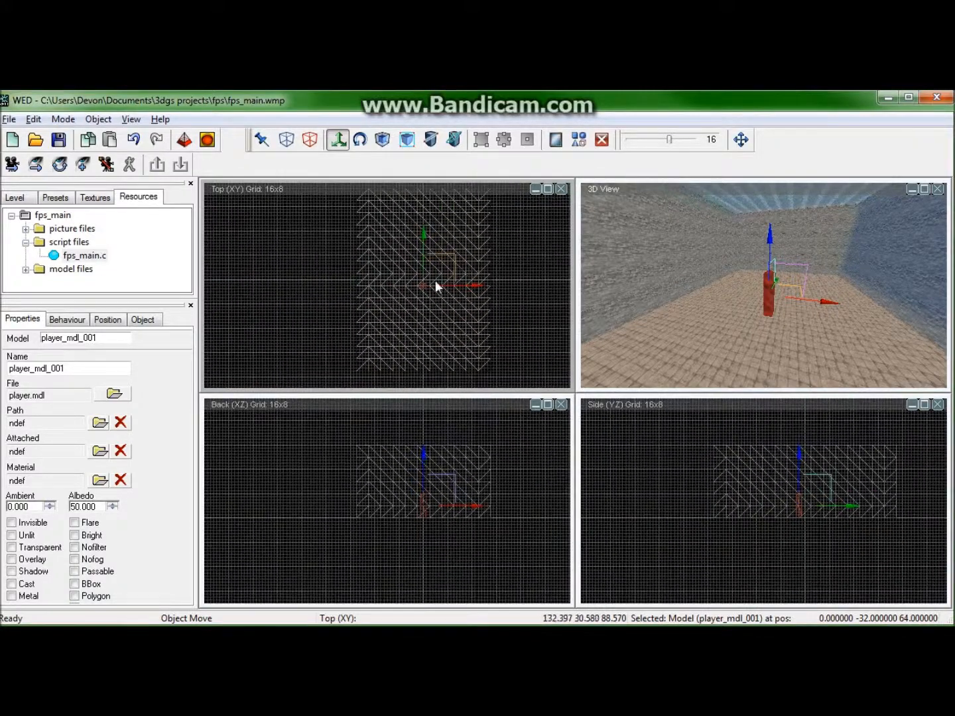
right_drag(391, 294, 419, 285)
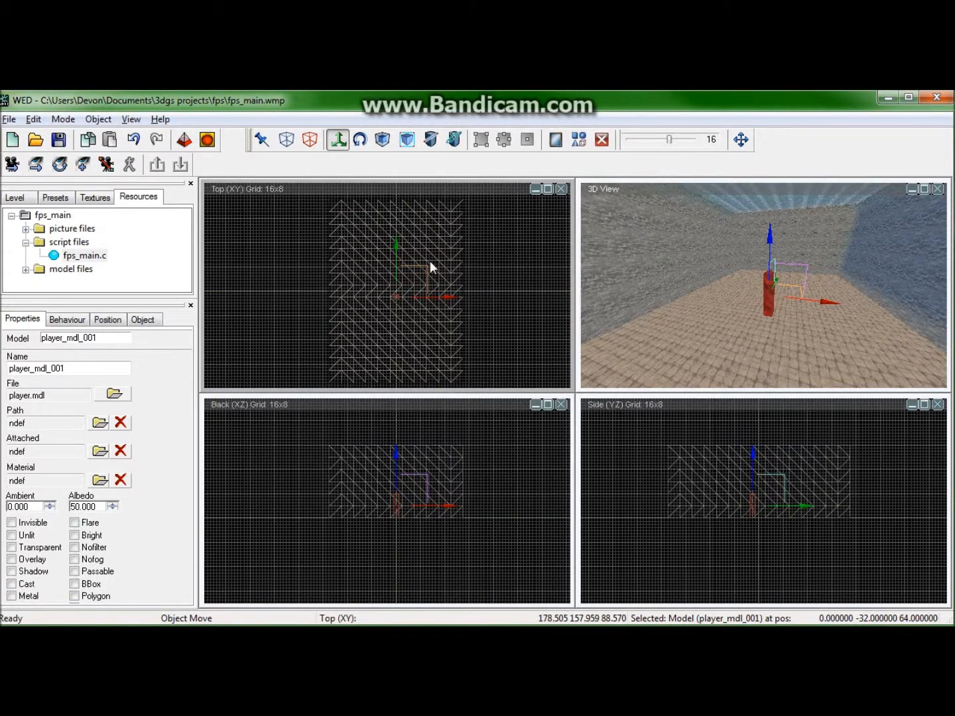
key(alt+Tab)
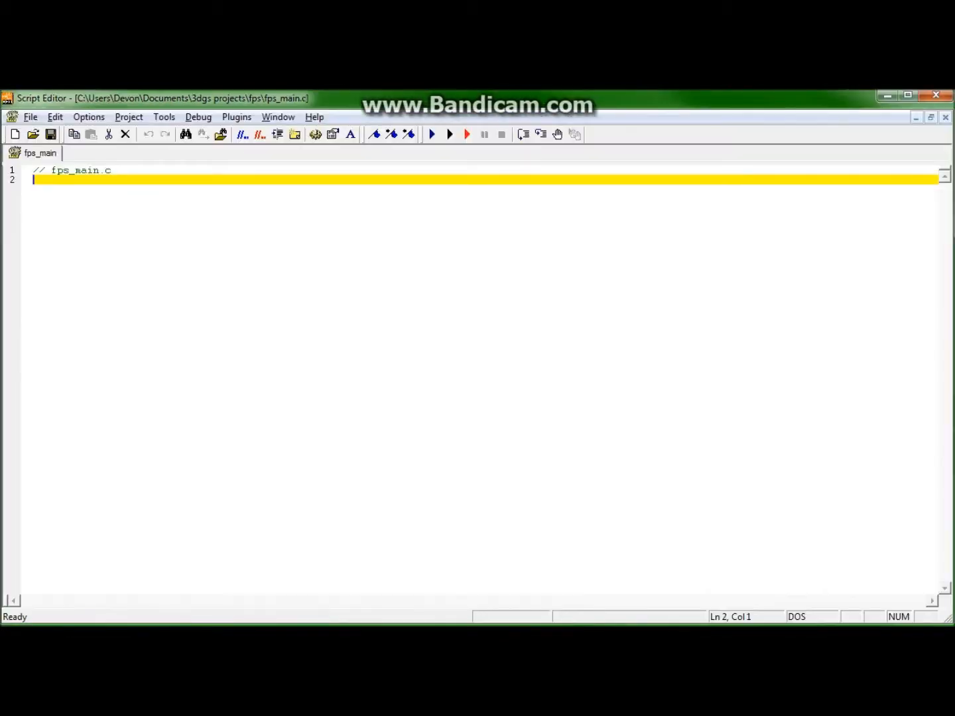